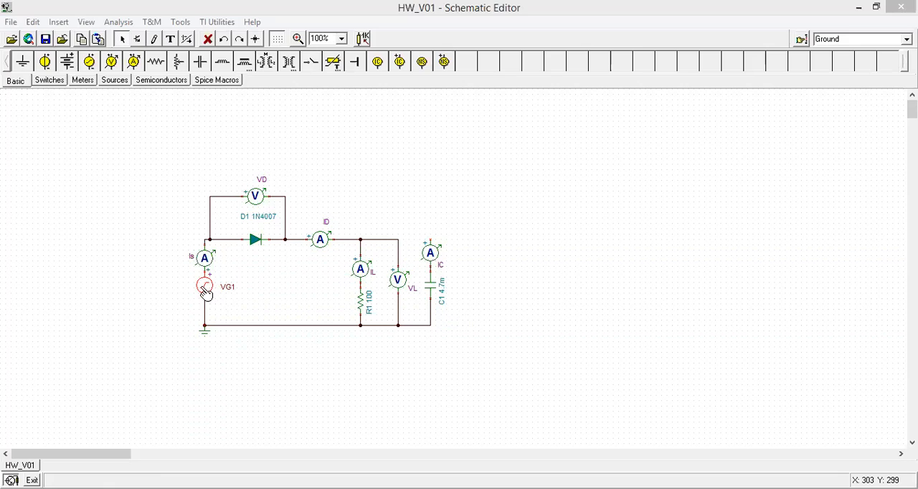
Review the sine wave signal settings of voltage generator VG1 and accept them
{"action": "double_click", "coordinate": [208, 289]}
{"action": "left_click", "coordinate": [523, 231]}
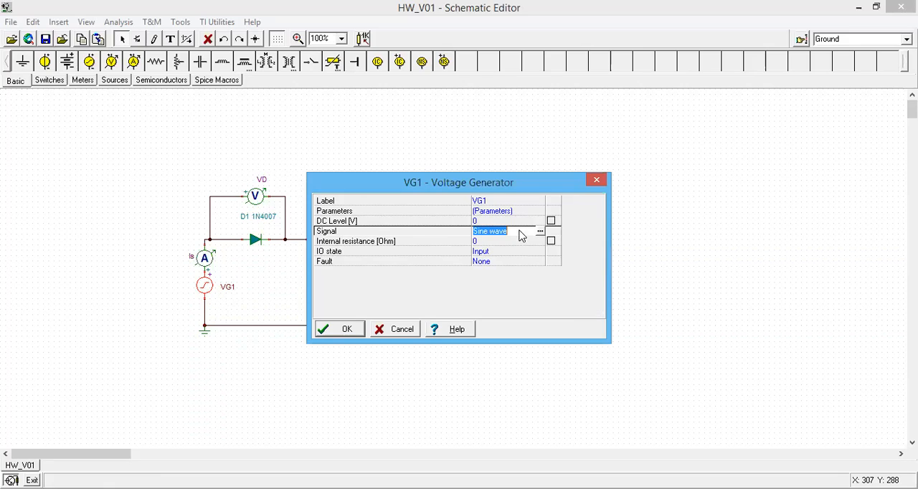
{"action": "left_click", "coordinate": [542, 232]}
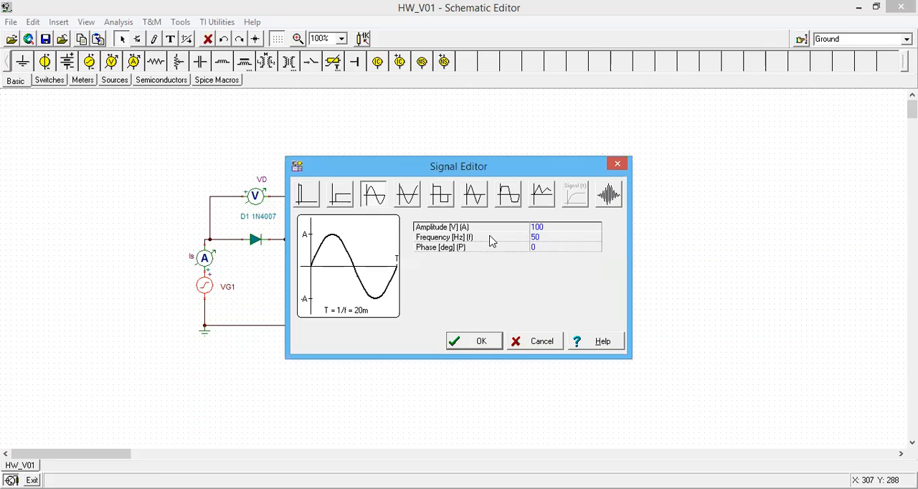
{"action": "type", "text": "0"}
{"action": "left_click", "coordinate": [485, 342]}
{"action": "left_click", "coordinate": [350, 332]}
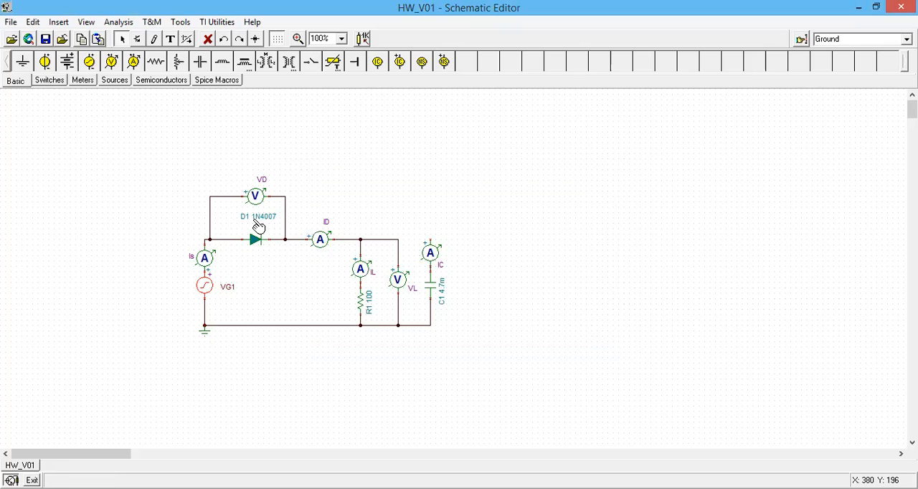
Examine the catalog model parameters of diode D1 and close its properties
{"action": "left_click", "coordinate": [255, 241]}
{"action": "double_click", "coordinate": [256, 242]}
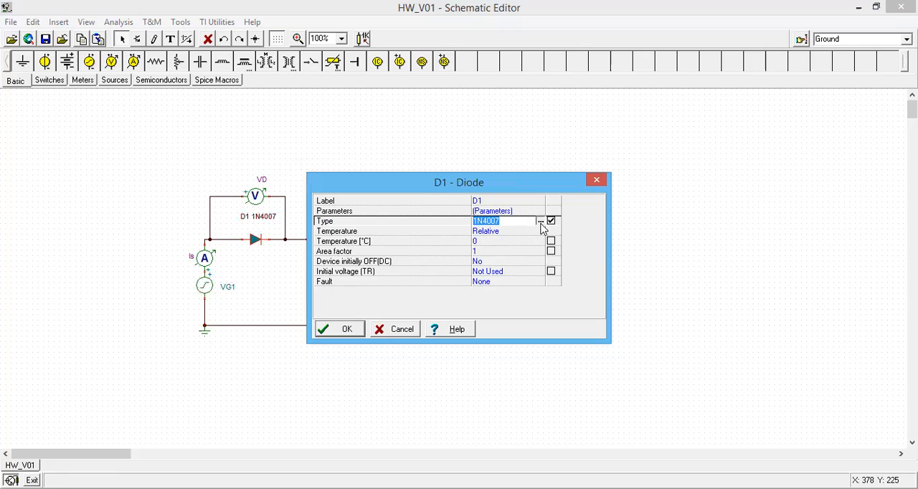
{"action": "left_click", "coordinate": [541, 223]}
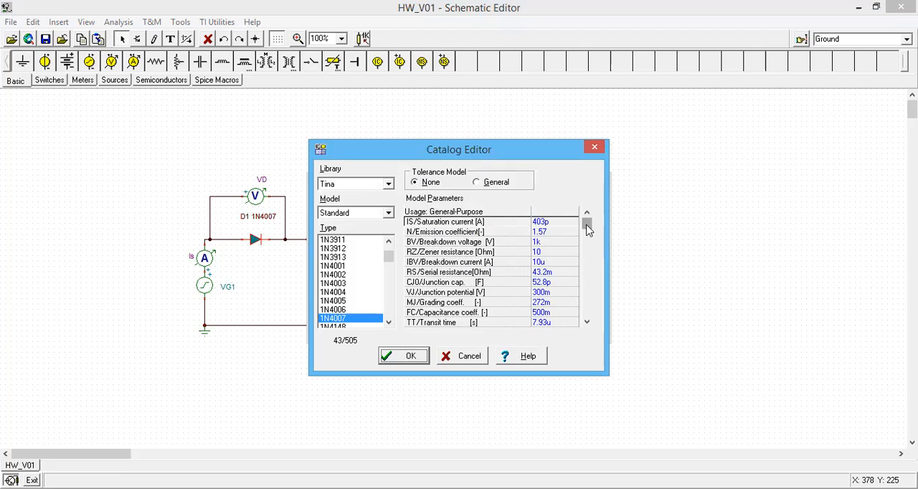
{"action": "left_click_drag", "start_coordinate": [587, 229], "coordinate": [587, 300]}
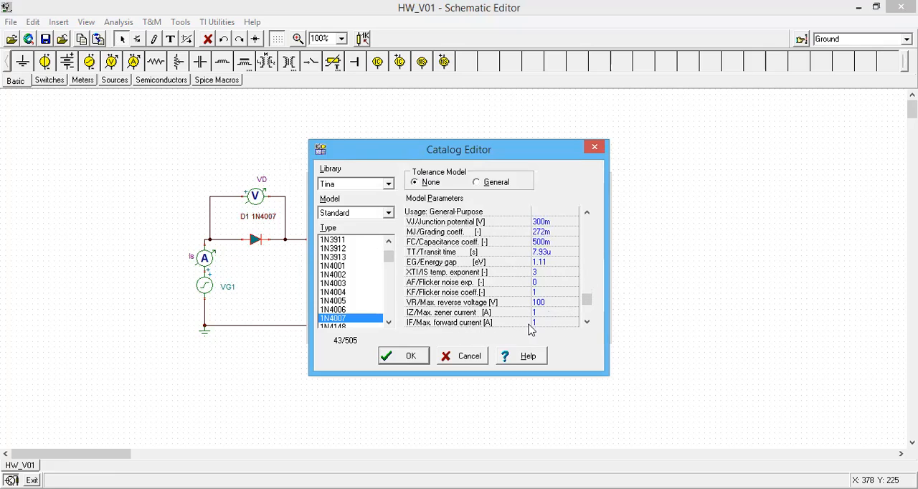
{"action": "left_click", "coordinate": [597, 151]}
{"action": "left_click", "coordinate": [365, 334]}
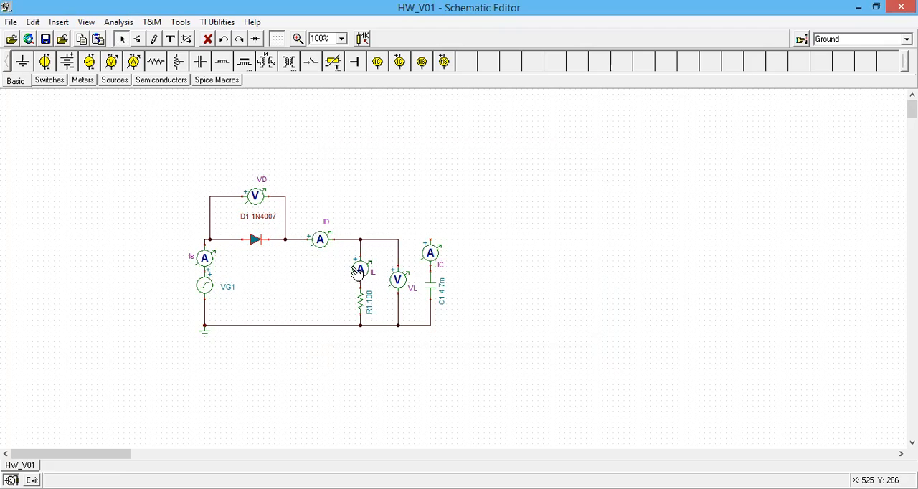
Set the capacitance of capacitor C1 to 1m
{"action": "double_click", "coordinate": [439, 294]}
{"action": "left_click", "coordinate": [486, 221]}
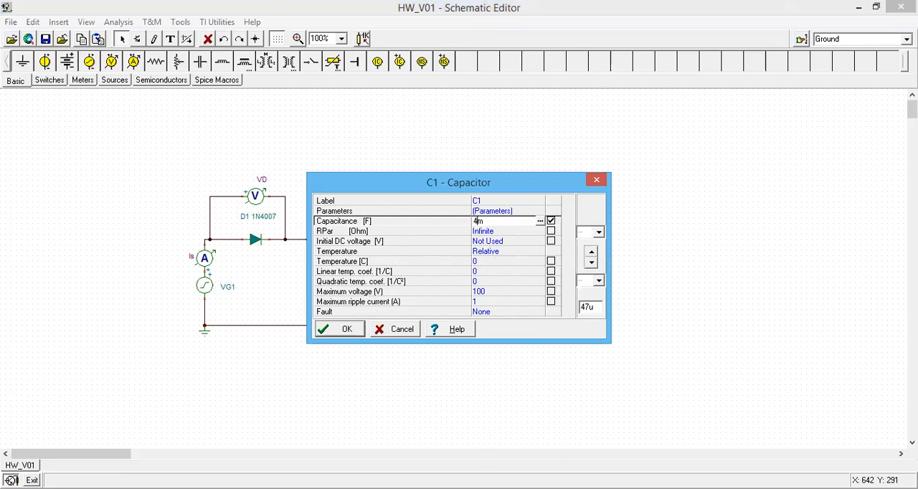
{"action": "key", "text": "Return"}
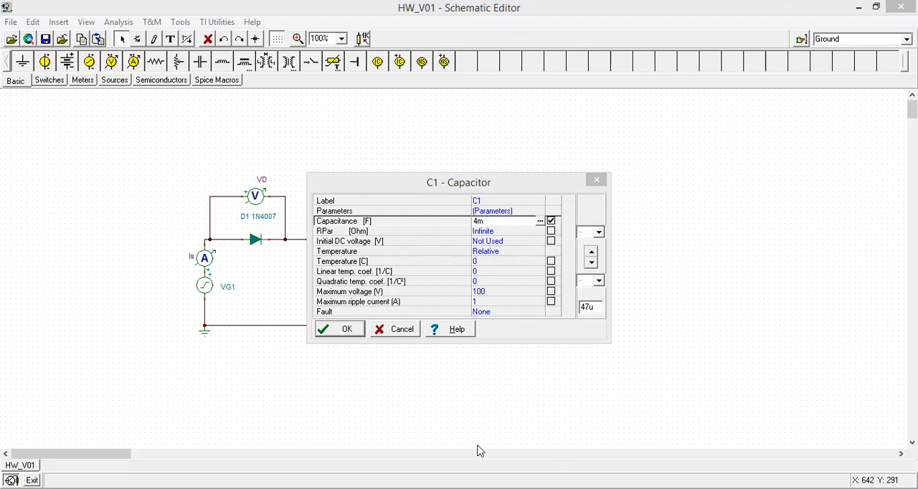
{"action": "left_click", "coordinate": [482, 222]}
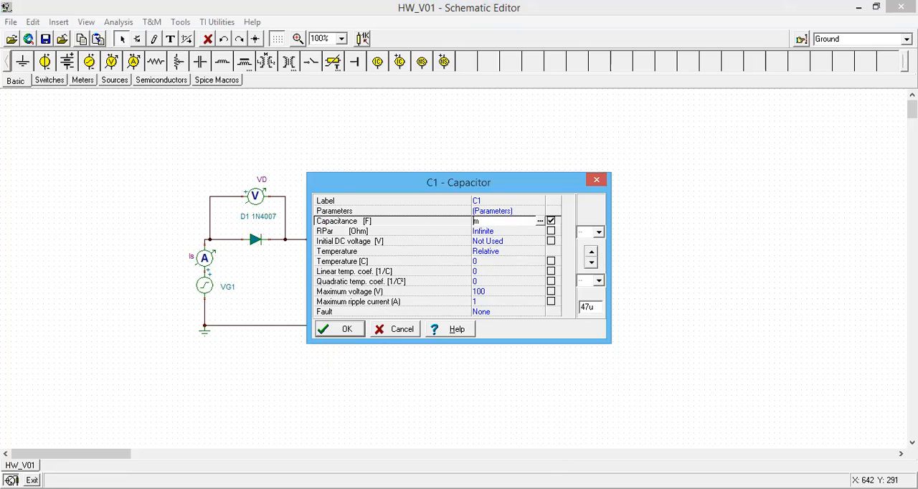
{"action": "left_click", "coordinate": [333, 334]}
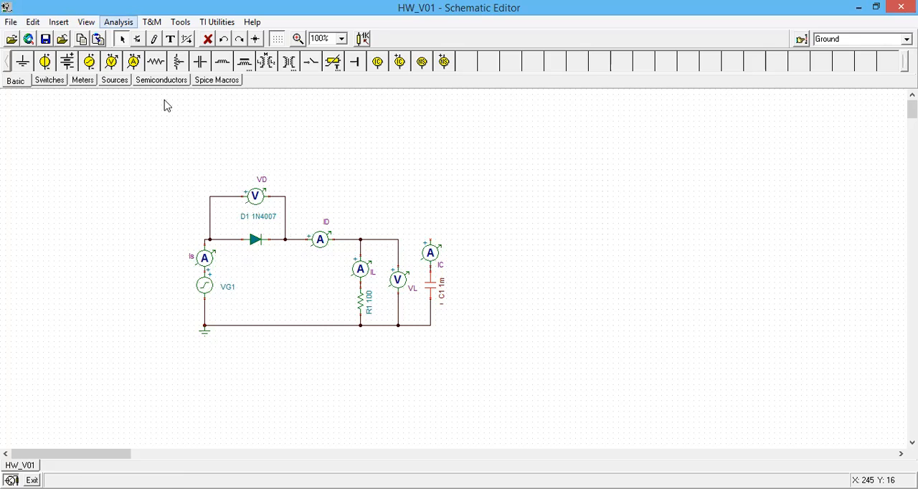
Run a transient analysis from 0 to 60m with zero initial values and dismiss the Electric Rules Check report
{"action": "left_click", "coordinate": [119, 22]}
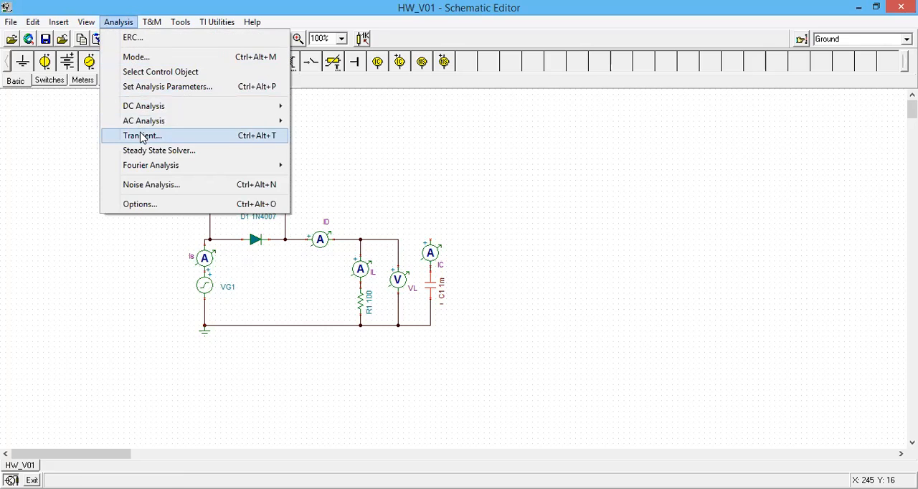
{"action": "key", "text": "Return"}
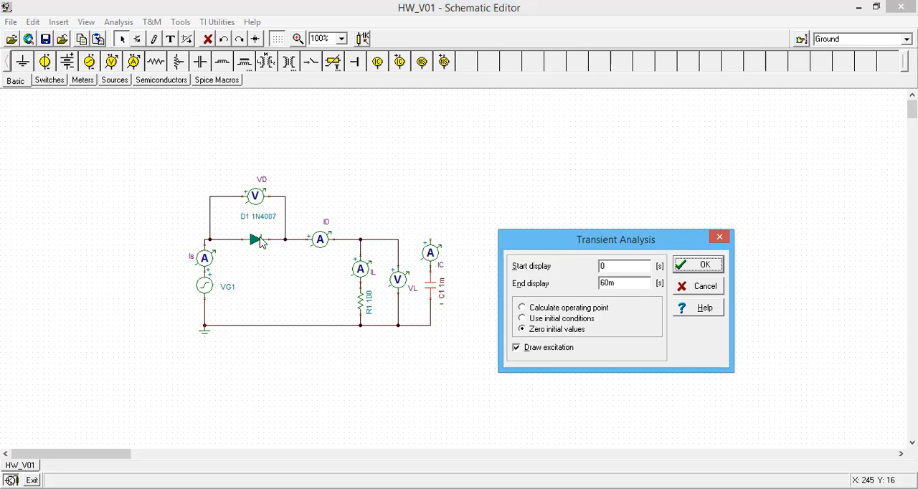
{"action": "left_click", "coordinate": [694, 267]}
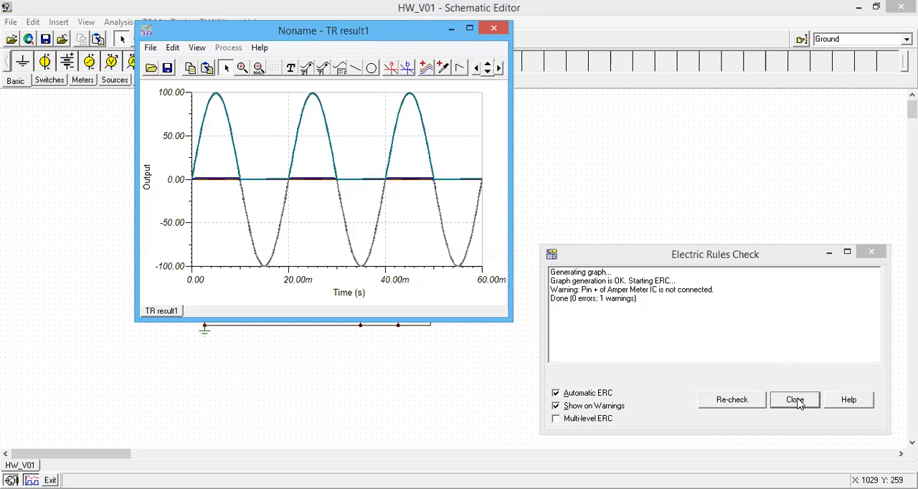
{"action": "left_click", "coordinate": [795, 400]}
Separate the transient result curves into individual plots and enlarge the result window vertically
{"action": "left_click", "coordinate": [197, 47]}
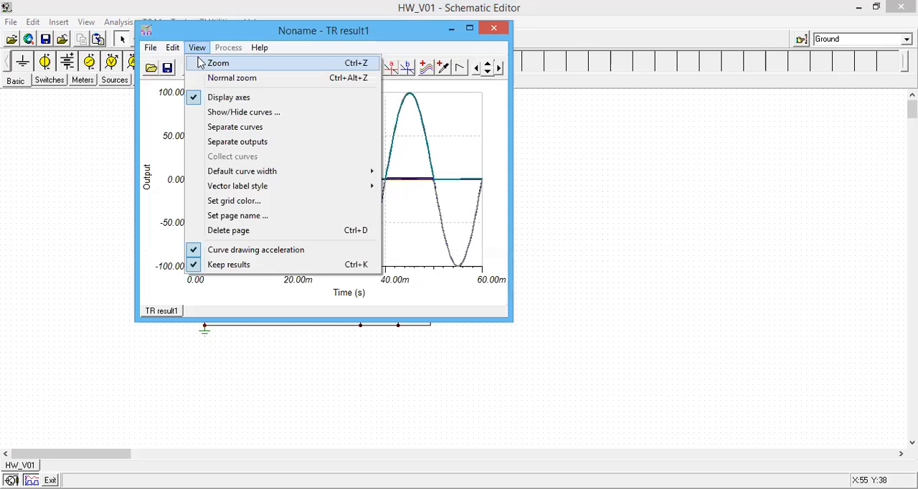
{"action": "left_click", "coordinate": [221, 128]}
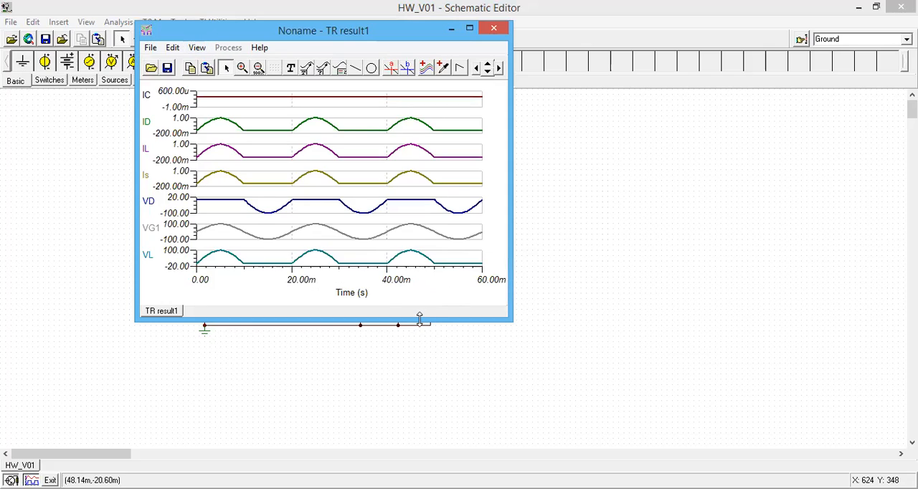
{"action": "left_click_drag", "start_coordinate": [385, 320], "coordinate": [385, 425]}
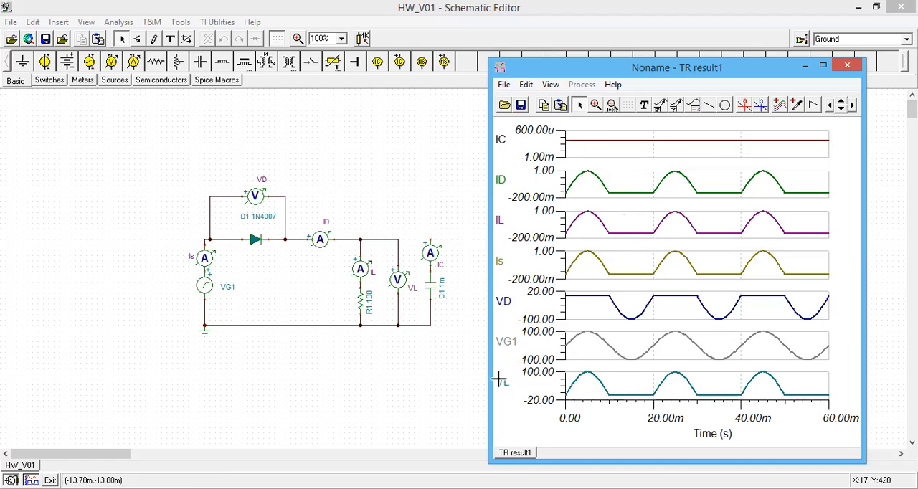
Compute the average and RMS values of the VL curve, read them and close the report
{"action": "left_click", "coordinate": [598, 380]}
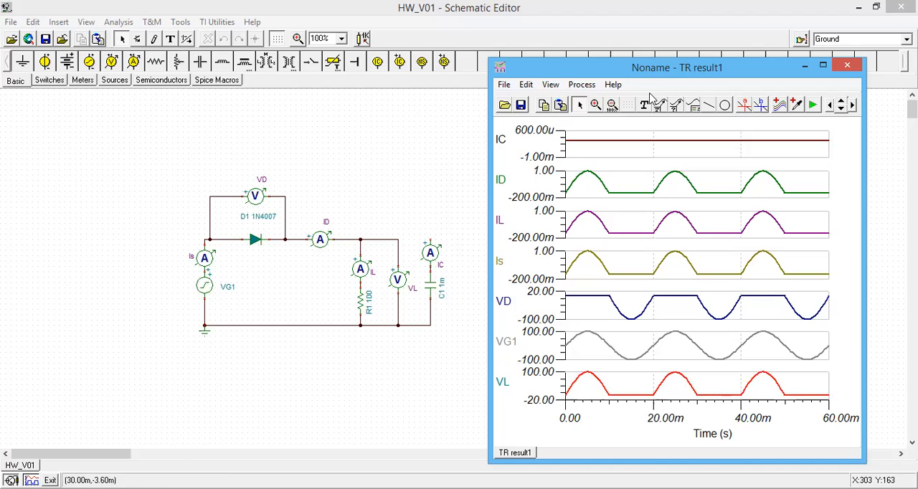
{"action": "left_click", "coordinate": [583, 90]}
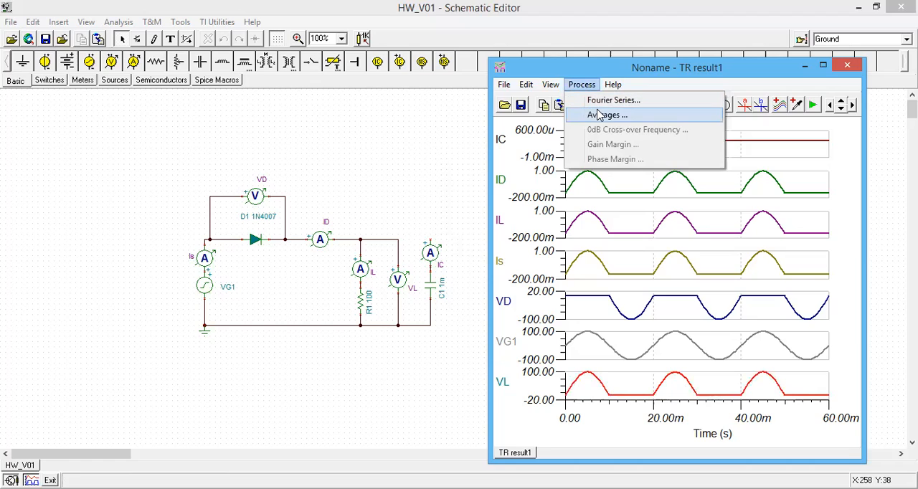
{"action": "left_click", "coordinate": [599, 116]}
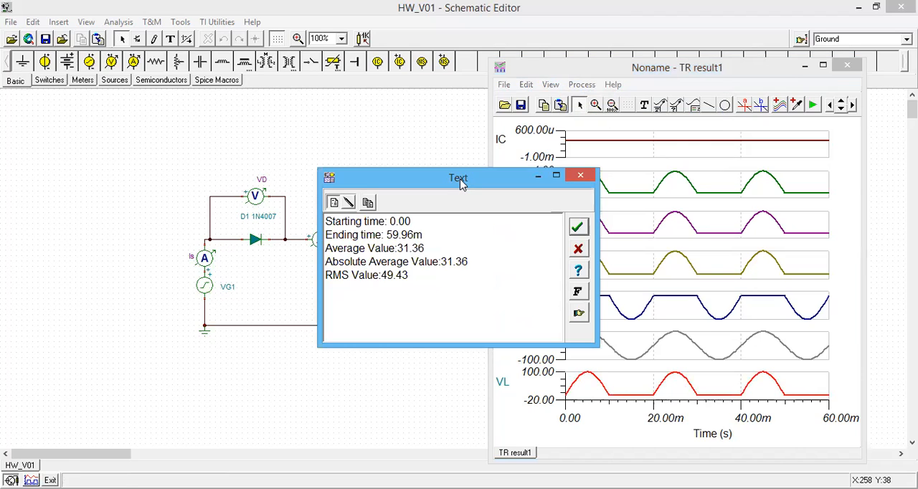
{"action": "left_click_drag", "start_coordinate": [461, 184], "coordinate": [626, 174]}
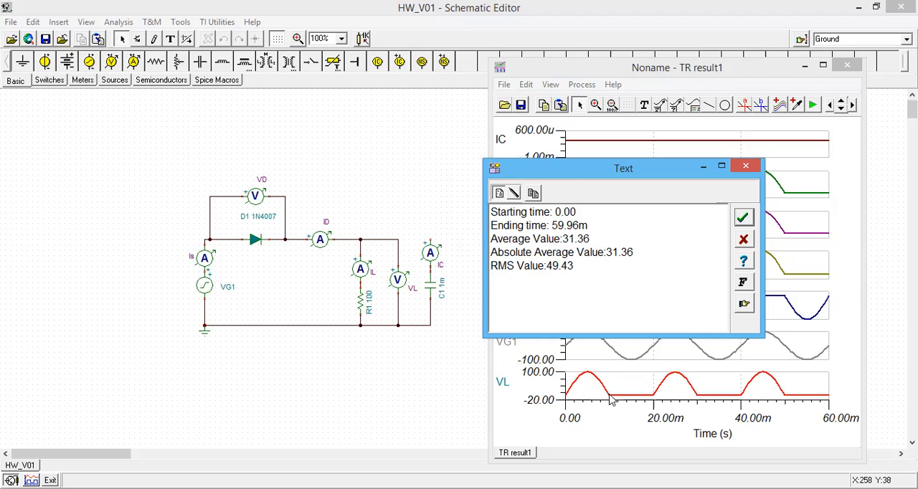
{"action": "left_click_drag", "start_coordinate": [574, 175], "coordinate": [287, 161]}
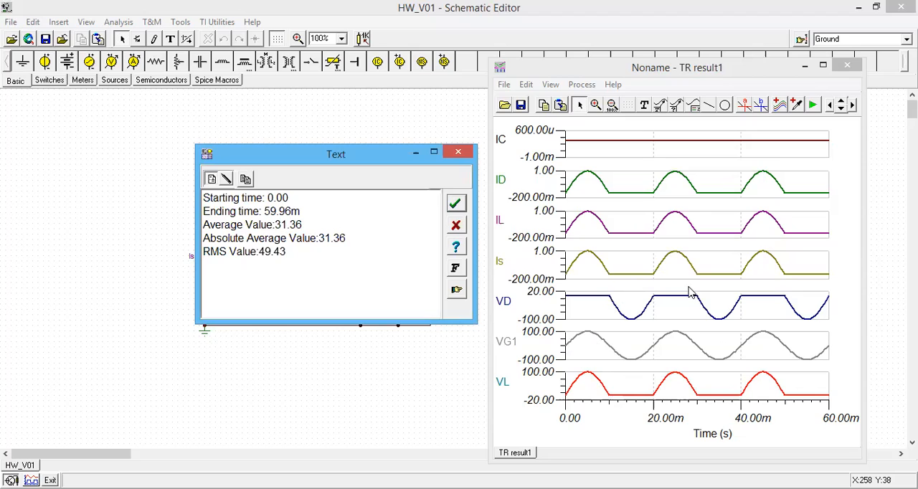
{"action": "left_click", "coordinate": [464, 153]}
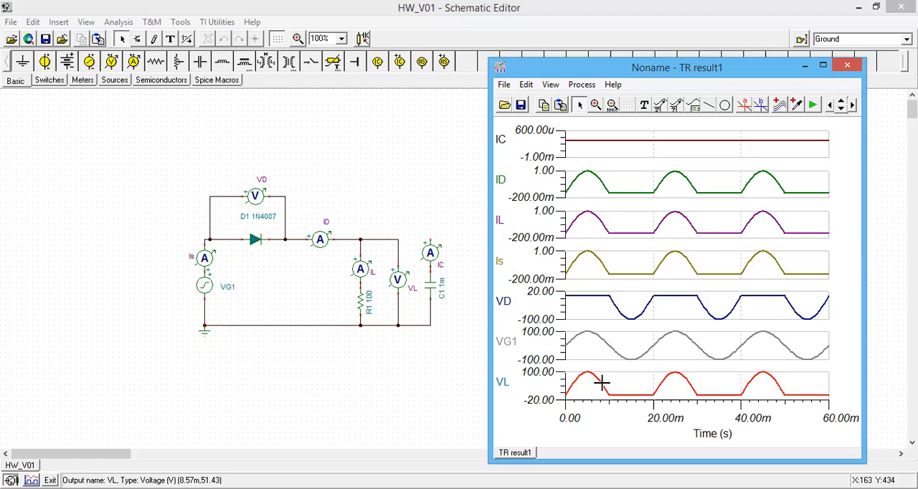
Calculate the Fourier series of the VL curve using 4096 samples and the D * cos(kwt + fi) format
{"action": "left_click", "coordinate": [574, 86]}
{"action": "left_click", "coordinate": [588, 101]}
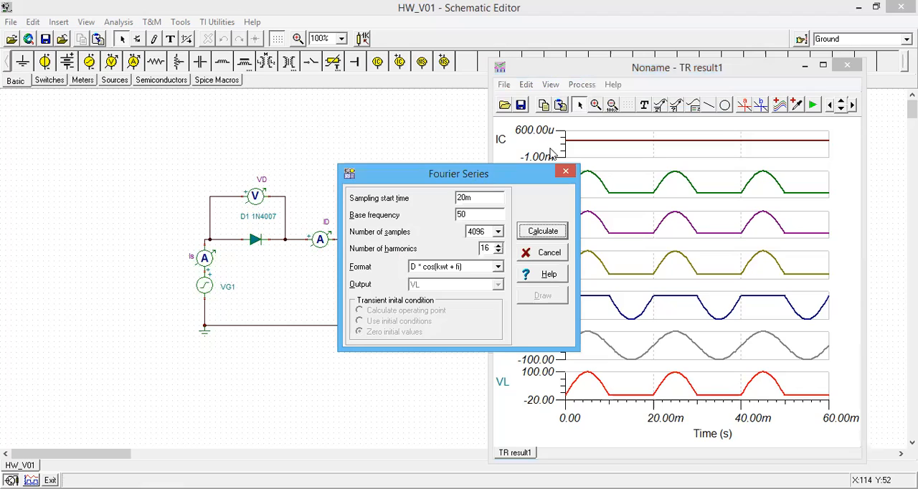
{"action": "left_click_drag", "start_coordinate": [486, 173], "coordinate": [551, 128]}
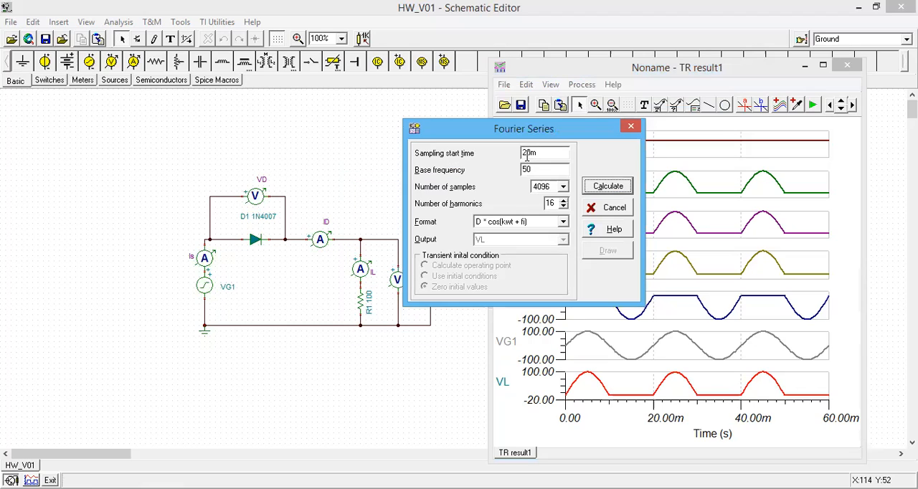
{"action": "left_click_drag", "start_coordinate": [523, 128], "coordinate": [340, 326]}
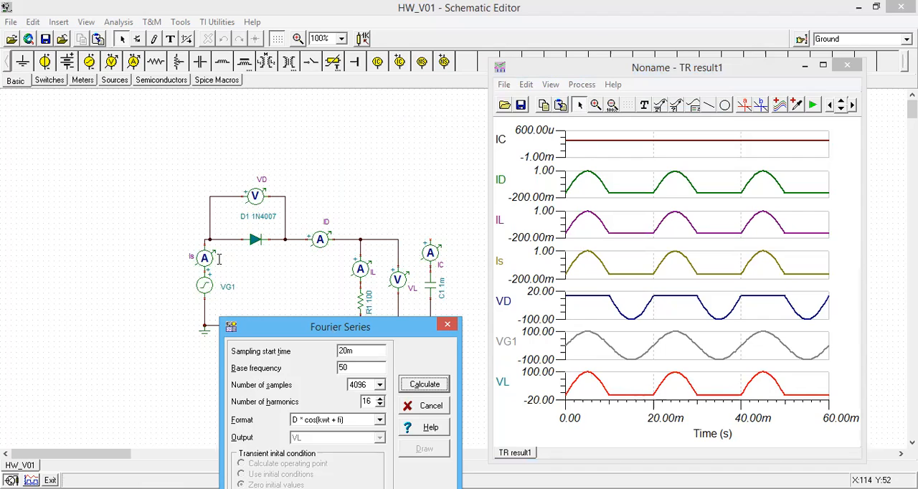
{"action": "left_click_drag", "start_coordinate": [340, 327], "coordinate": [206, 218]}
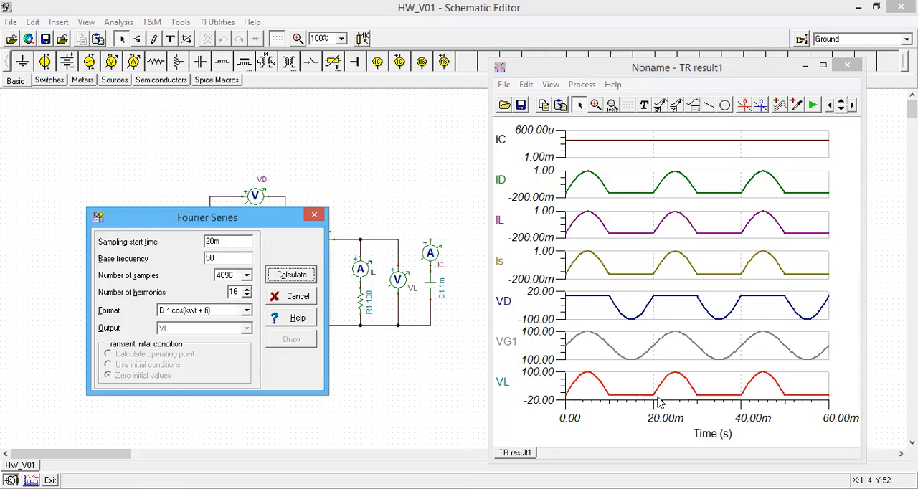
{"action": "left_click_drag", "start_coordinate": [223, 242], "coordinate": [211, 241]}
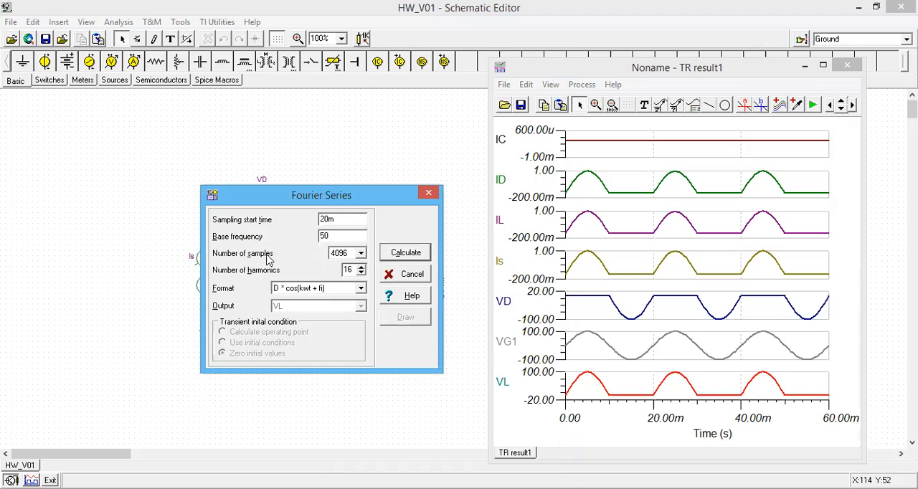
{"action": "left_click", "coordinate": [361, 253]}
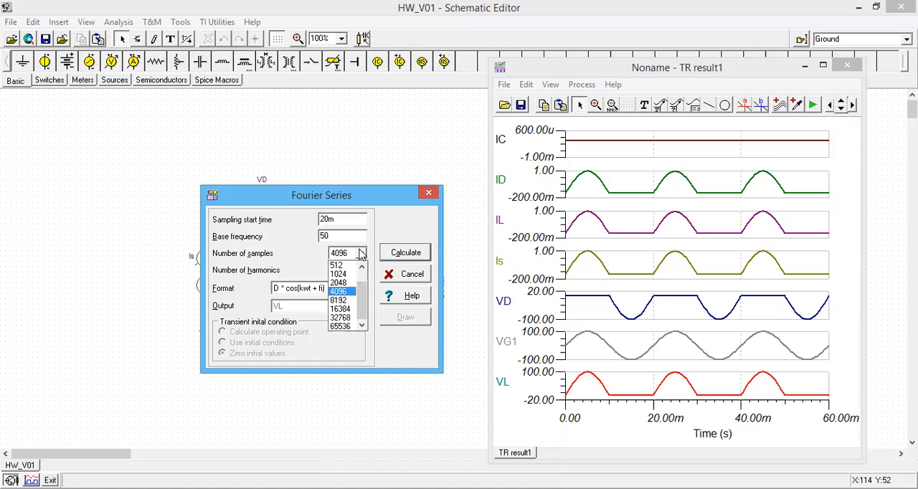
{"action": "left_click", "coordinate": [338, 292]}
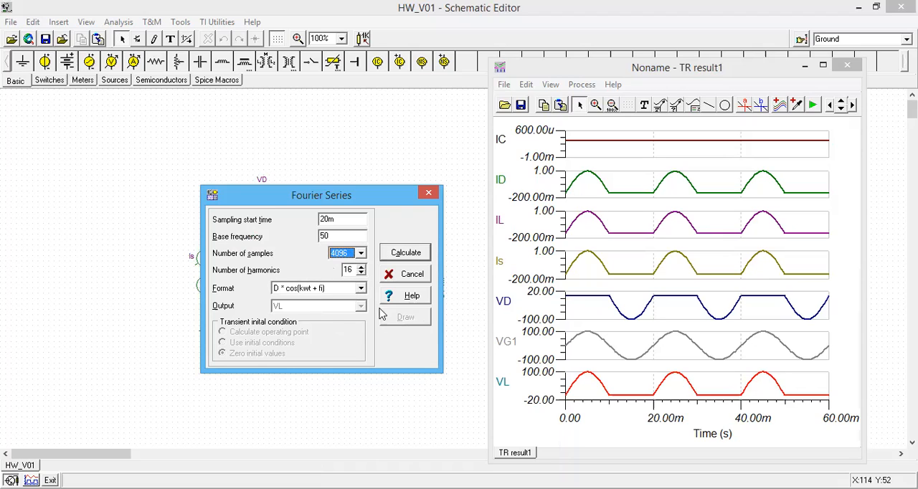
{"action": "left_click", "coordinate": [360, 290]}
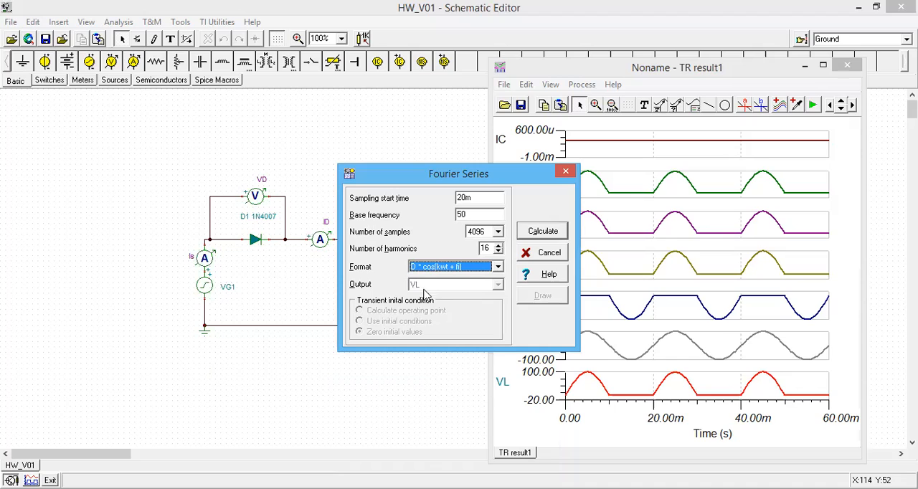
{"action": "left_click", "coordinate": [543, 232]}
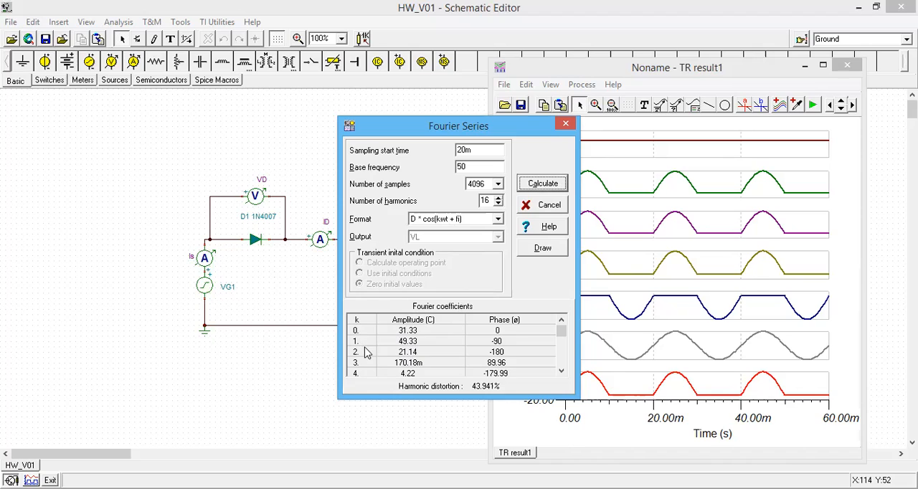
Draw the Fourier amplitude and phase spectra of VL, then close the result diagrams
{"action": "left_click", "coordinate": [465, 167]}
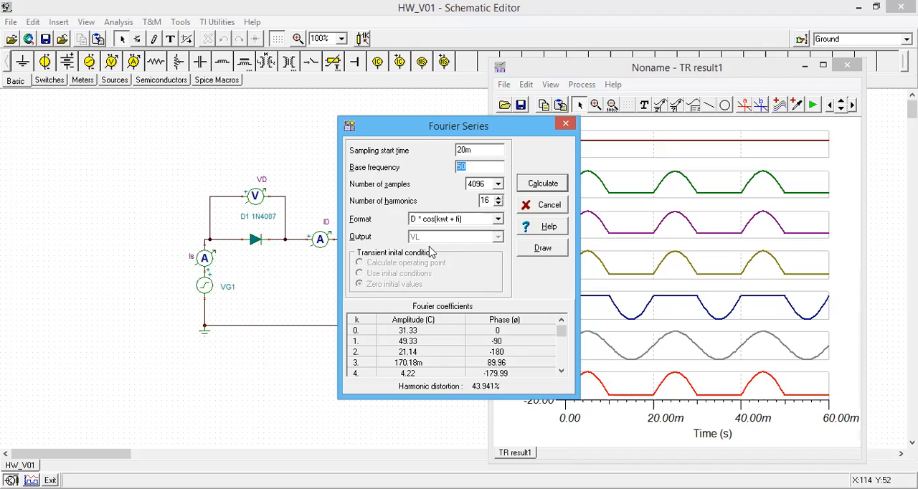
{"action": "left_click", "coordinate": [543, 253]}
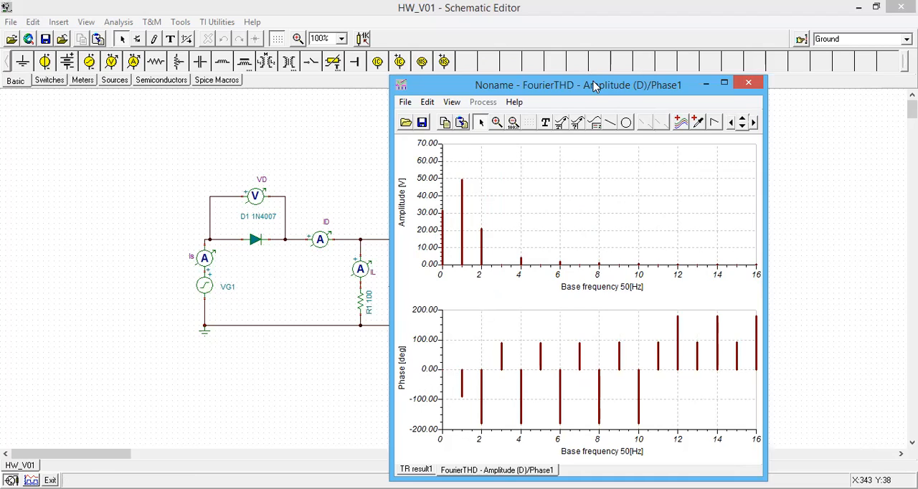
{"action": "left_click", "coordinate": [750, 85]}
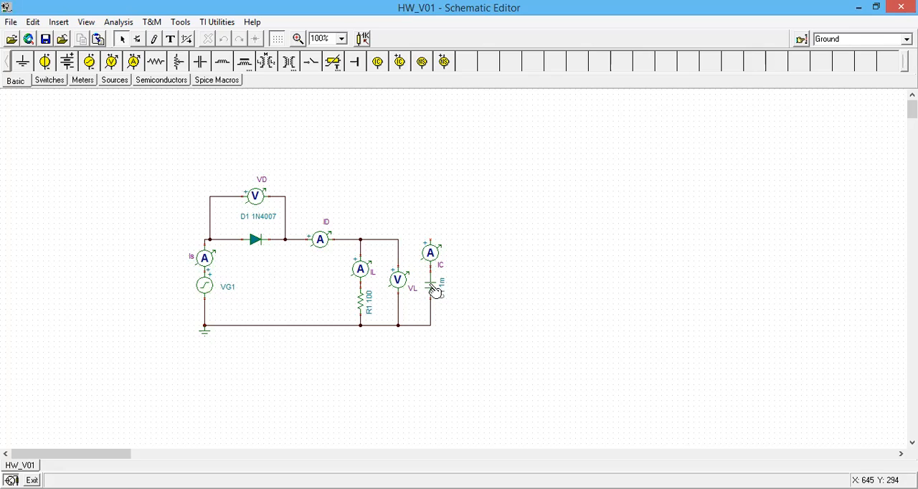
Wire the IC ammeter's free terminal to the VL voltmeter's upper node and run a transient analysis from 0 to 60 ms
{"action": "left_click", "coordinate": [430, 241]}
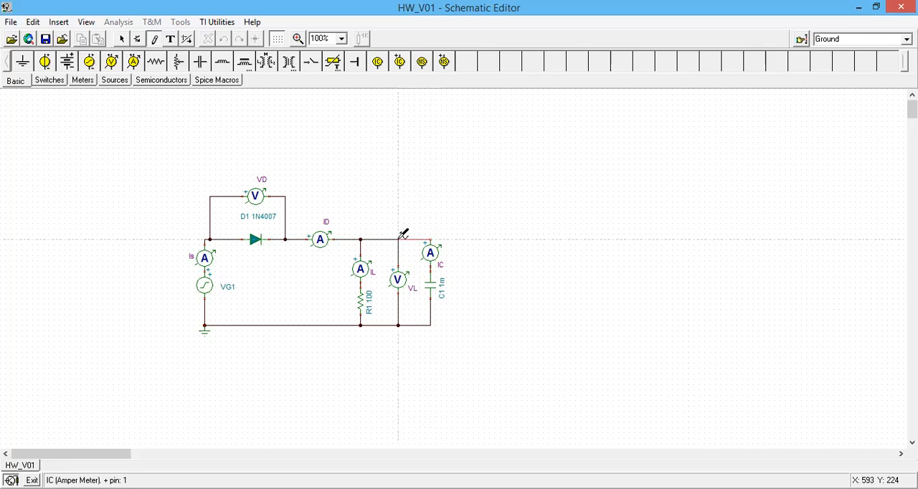
{"action": "left_click", "coordinate": [399, 238]}
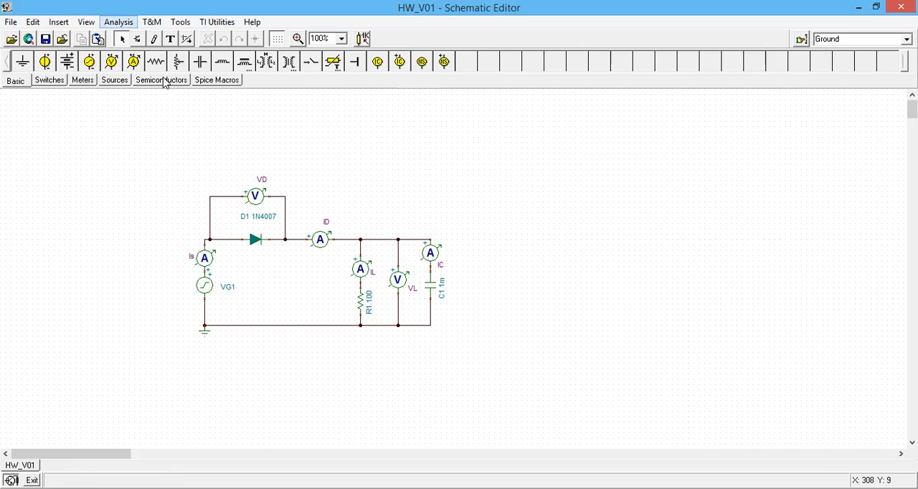
{"action": "left_click", "coordinate": [119, 22]}
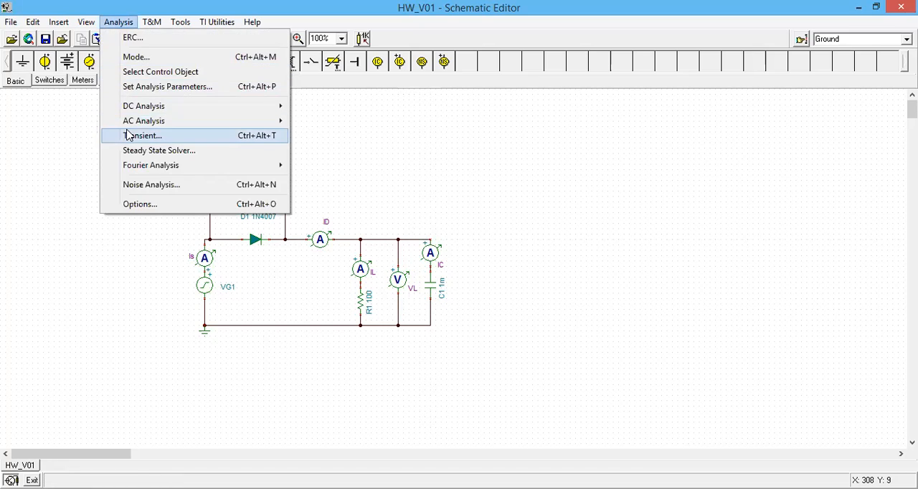
{"action": "key", "text": "Return"}
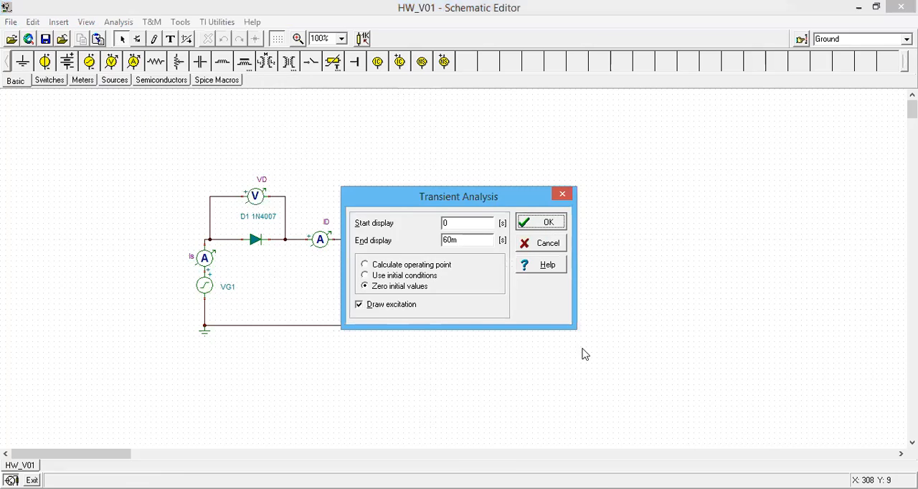
{"action": "key", "text": "Return"}
Separate the transient result curves into individual plots and enlarge the upper ripple portion of the VL curve
{"action": "left_click", "coordinate": [451, 101]}
{"action": "left_click", "coordinate": [485, 180]}
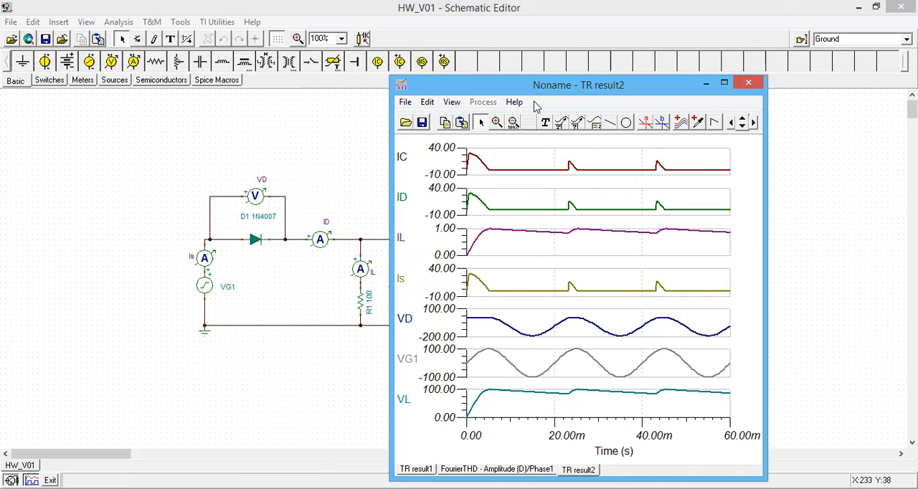
{"action": "left_click", "coordinate": [497, 122]}
{"action": "left_click_drag", "start_coordinate": [462, 378], "coordinate": [739, 404]}
{"action": "left_click", "coordinate": [497, 122]}
{"action": "left_click_drag", "start_coordinate": [466, 385], "coordinate": [738, 404]}
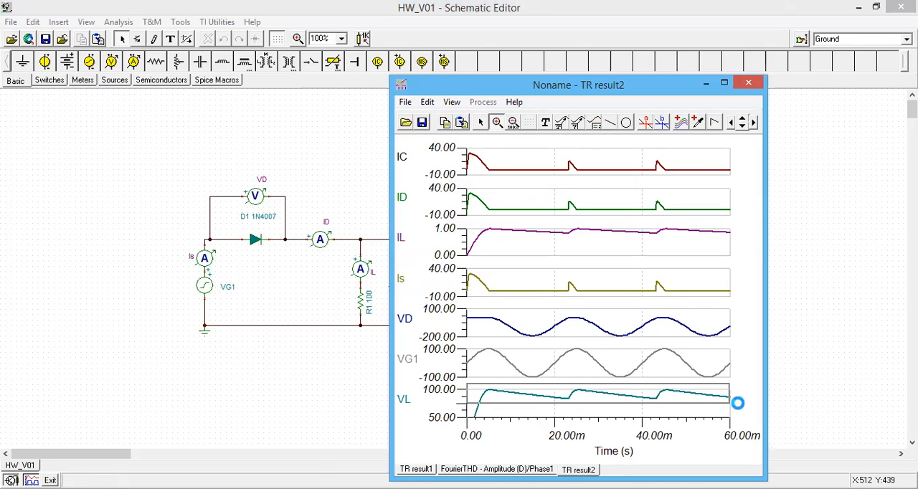
Measure the VL ripple with cursor a on the second peak and cursor b on the following trough
{"action": "left_click", "coordinate": [644, 122]}
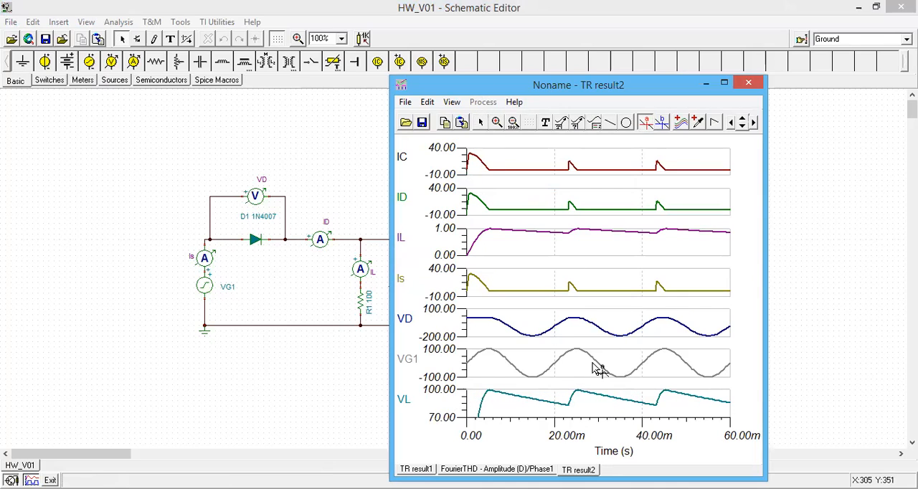
{"action": "left_click", "coordinate": [578, 391]}
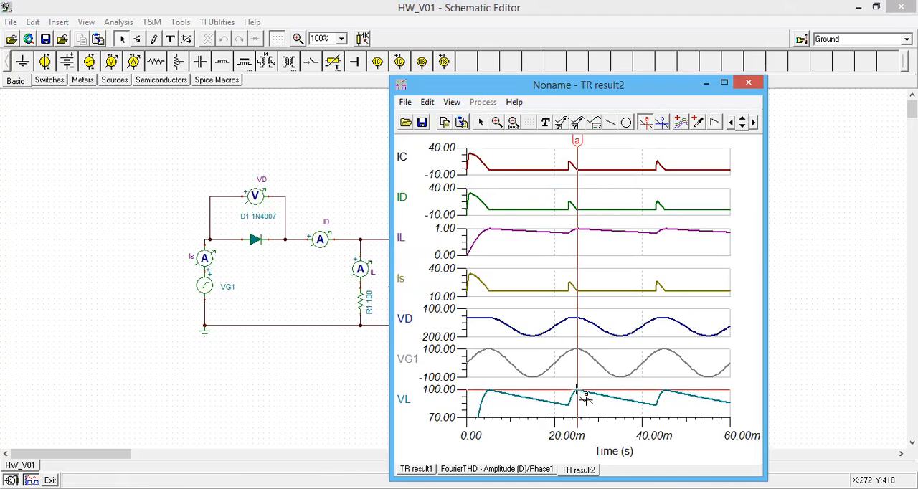
{"action": "left_click", "coordinate": [576, 141]}
{"action": "left_click_drag", "start_coordinate": [573, 141], "coordinate": [578, 140]}
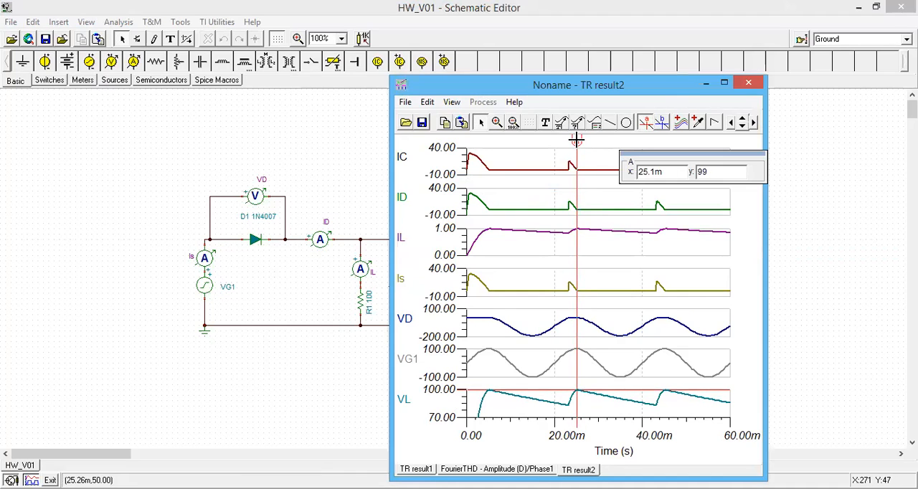
{"action": "left_click", "coordinate": [661, 123]}
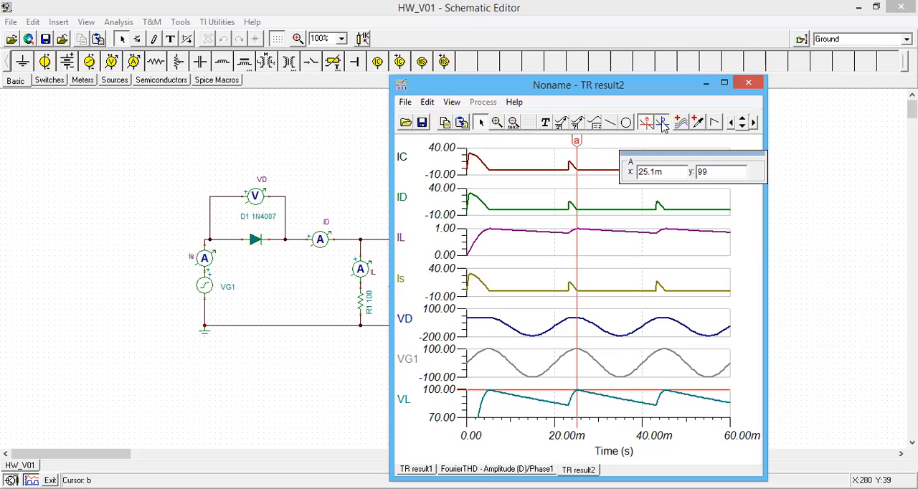
{"action": "left_click", "coordinate": [654, 405]}
{"action": "left_click_drag", "start_coordinate": [651, 140], "coordinate": [655, 141]}
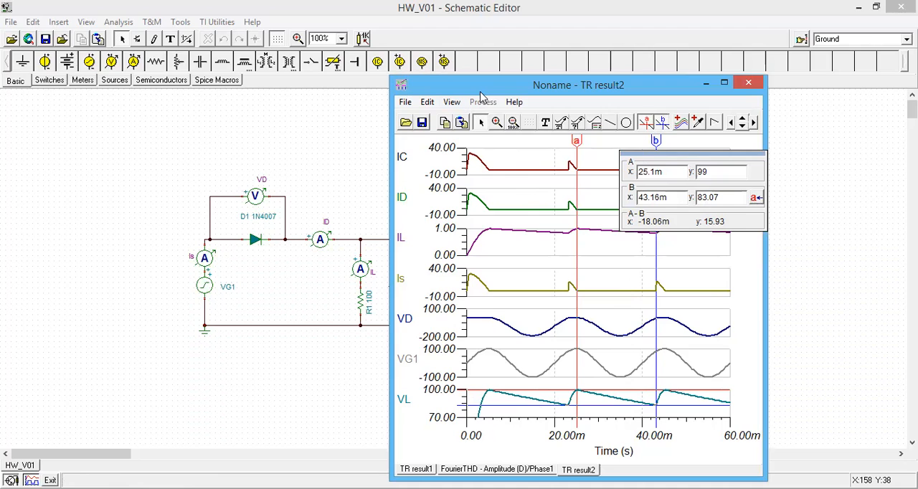
Clear the VL cursors and use cursor a to read the diode current ID at its initial surge and along the second pulse
{"action": "left_click_drag", "start_coordinate": [584, 82], "coordinate": [534, 71]}
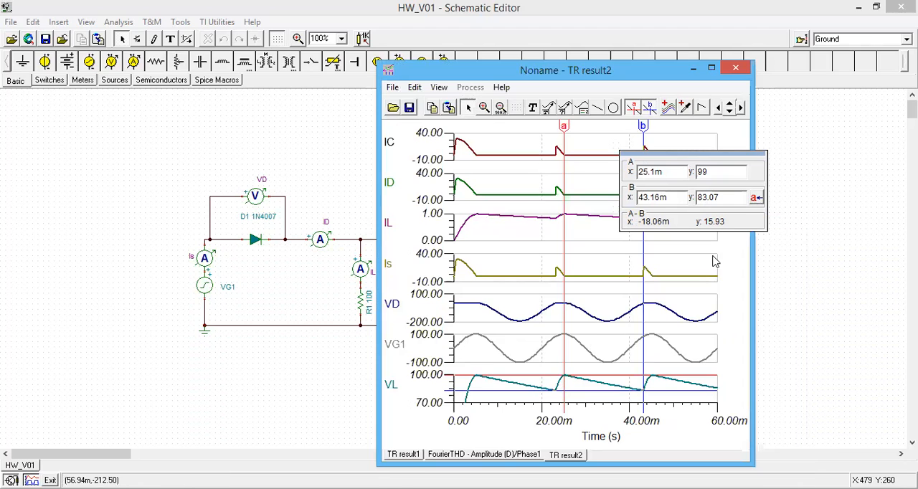
{"action": "left_click", "coordinate": [647, 112]}
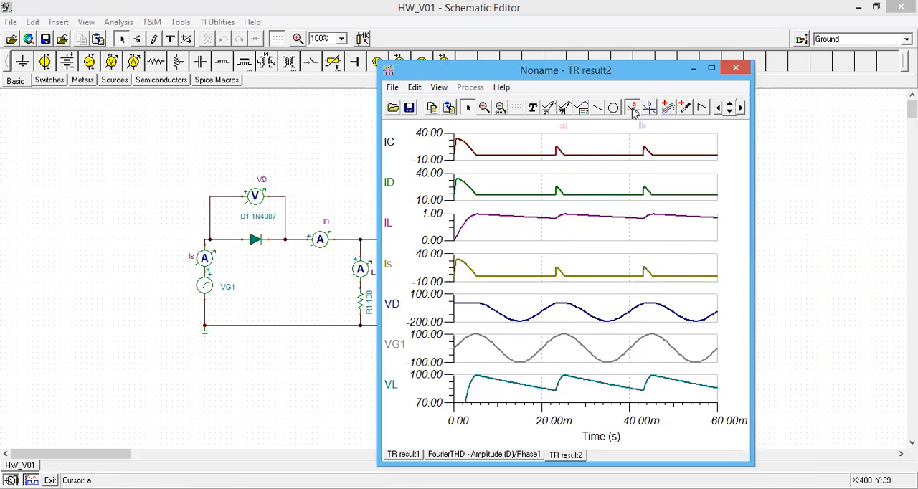
{"action": "left_click", "coordinate": [464, 188]}
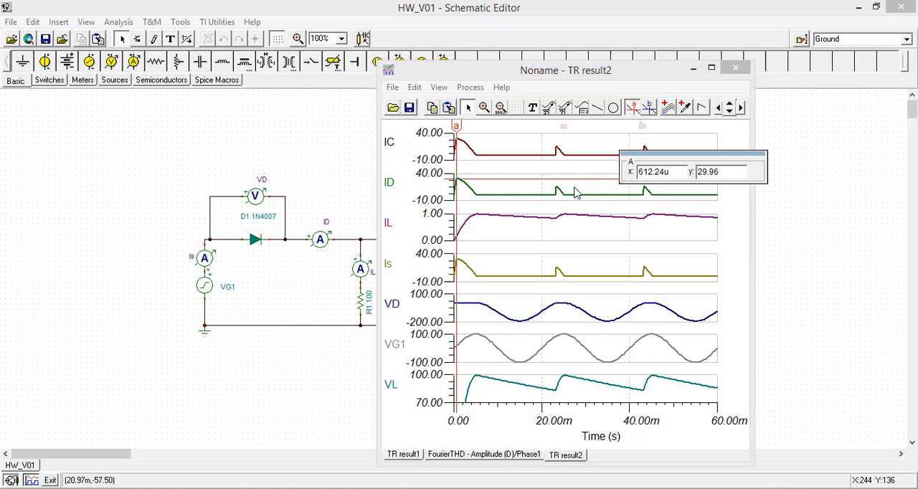
{"action": "mouse_move", "coordinate": [457, 127]}
{"action": "left_mouse_down"}
{"action": "mouse_move", "coordinate": [458, 140]}
{"action": "mouse_move", "coordinate": [552, 149]}
{"action": "mouse_move", "coordinate": [557, 133]}
{"action": "left_mouse_up"}
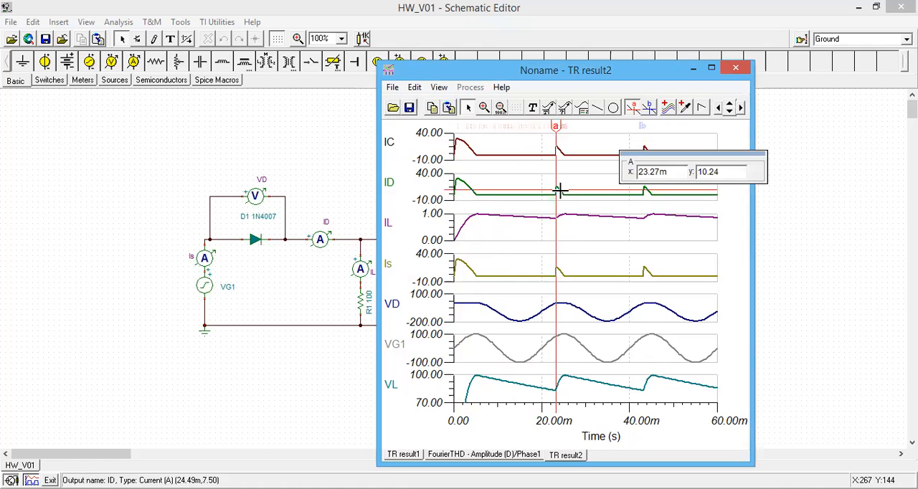
{"action": "left_click", "coordinate": [554, 127]}
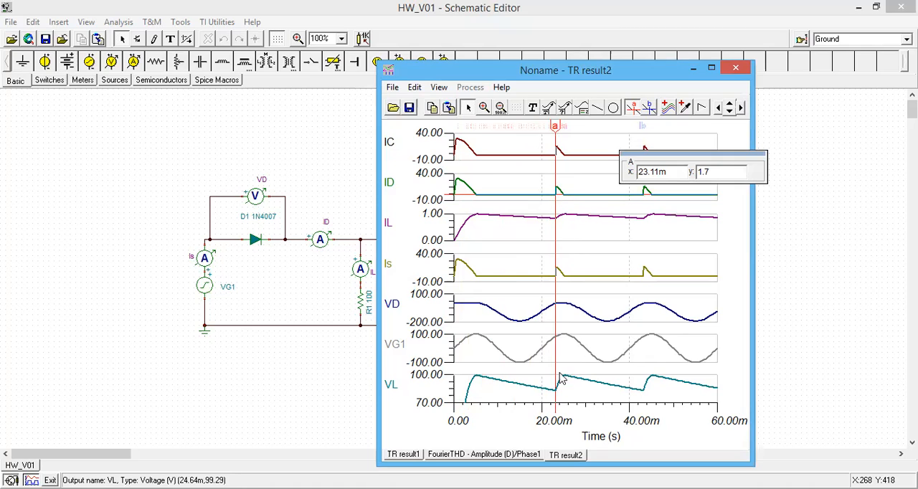
{"action": "left_click_drag", "start_coordinate": [555, 126], "coordinate": [564, 126]}
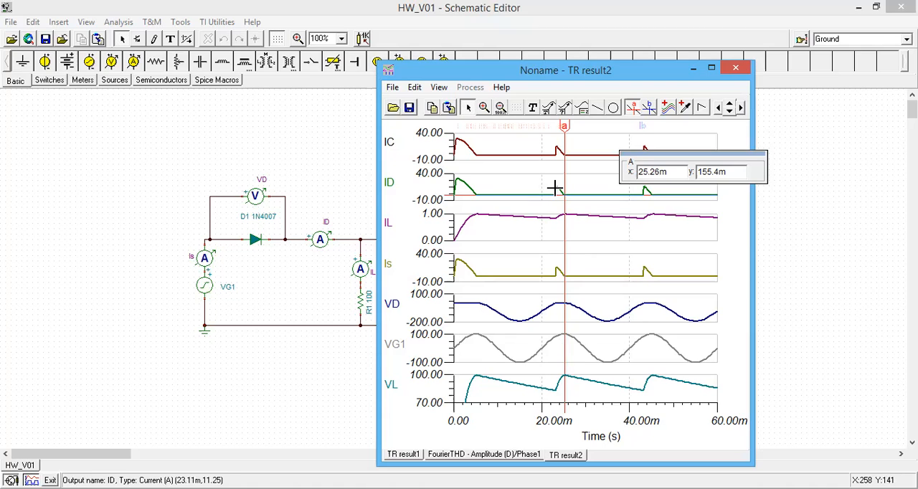
{"action": "left_click_drag", "start_coordinate": [563, 125], "coordinate": [456, 107]}
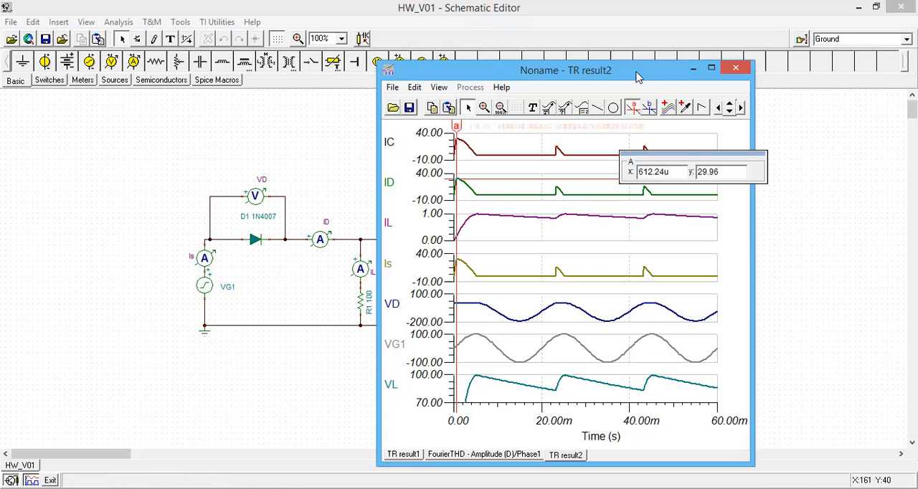
Close the transient result window and set the capacitance of C1 to 4.7m F
{"action": "left_click_drag", "start_coordinate": [638, 76], "coordinate": [772, 74]}
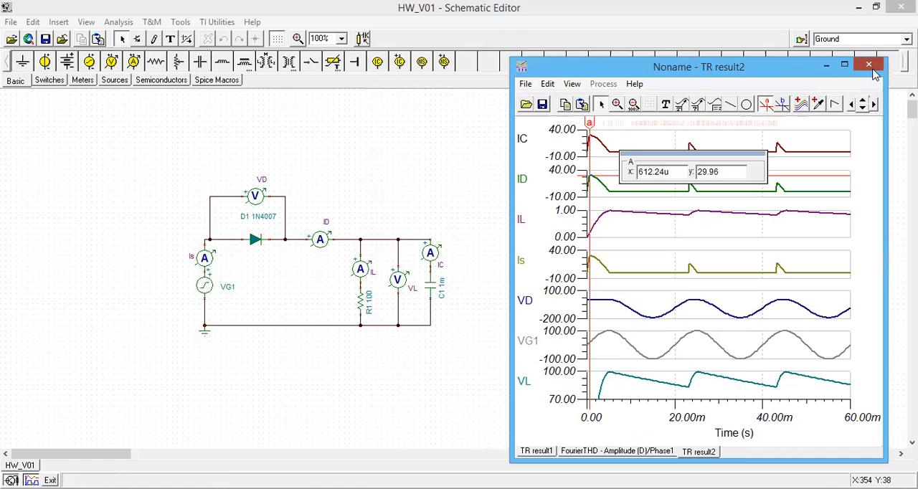
{"action": "left_click", "coordinate": [871, 71]}
{"action": "double_click", "coordinate": [431, 285]}
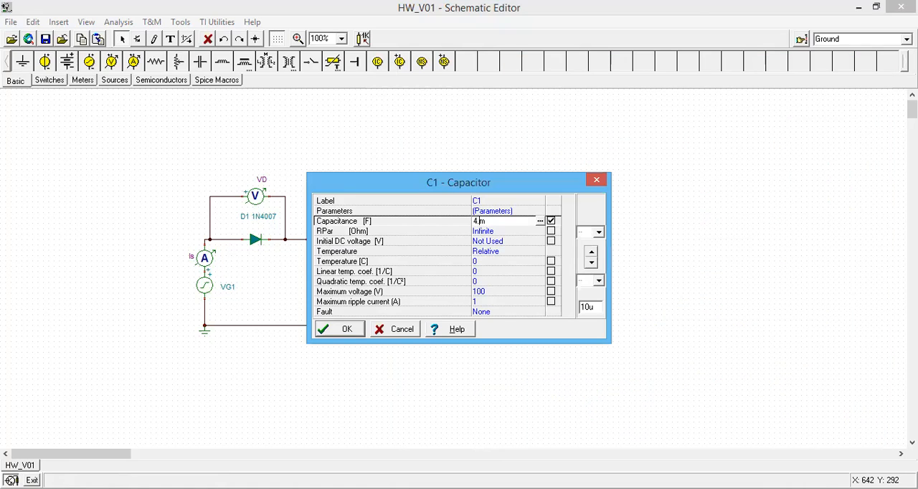
{"action": "left_click", "coordinate": [340, 332]}
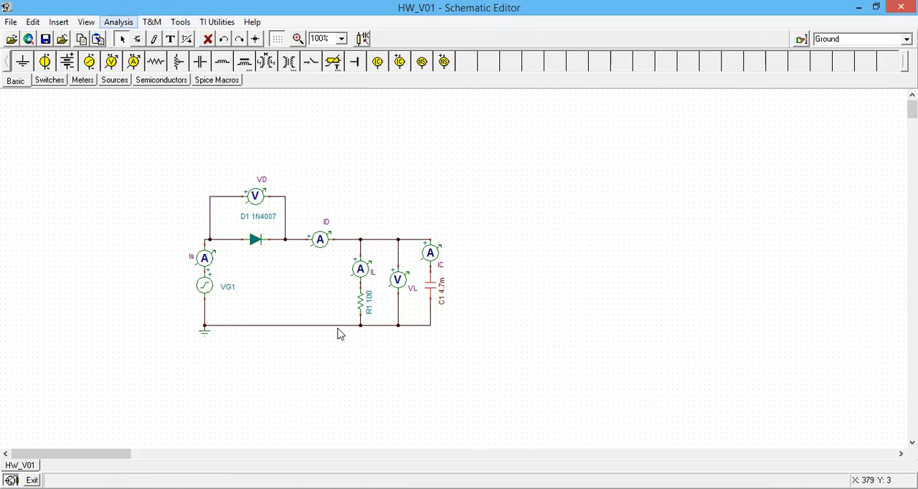
Rerun the transient analysis with the changed capacitor and separate the resulting curves into individual plots
{"action": "key", "text": "Down"}
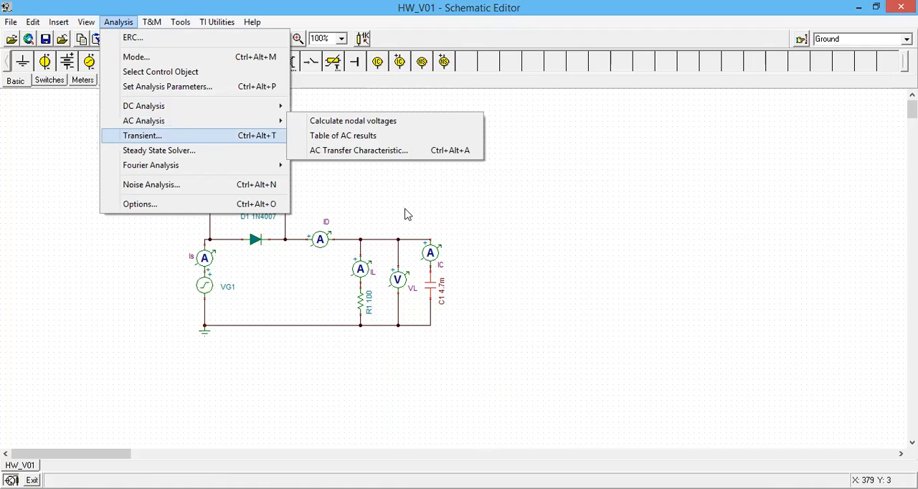
{"action": "key", "text": "Return"}
{"action": "key", "text": "Return"}
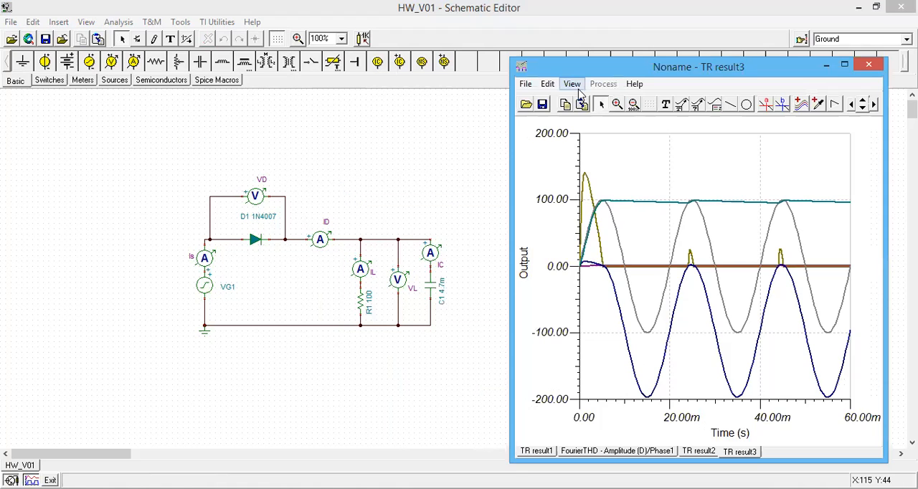
{"action": "key", "text": "alt+v"}
{"action": "left_click", "coordinate": [592, 166]}
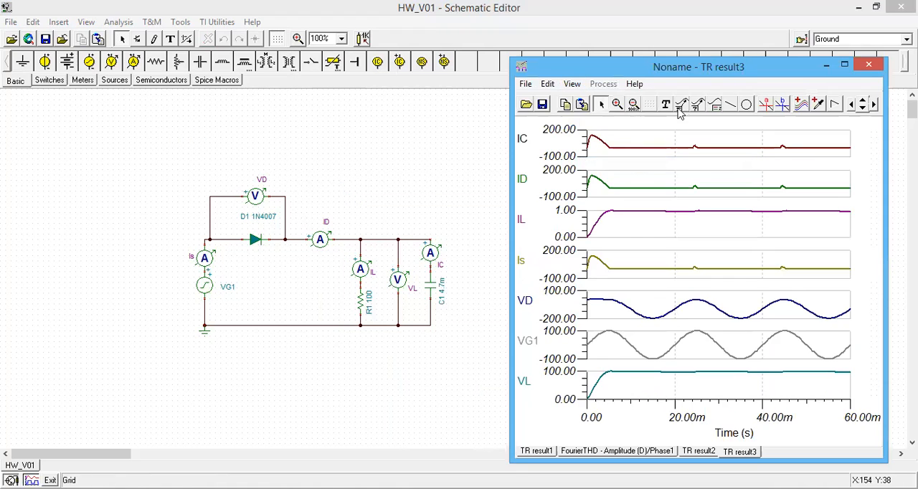
Measure the initial surge peak of the diode current ID with cursor a
{"action": "left_click", "coordinate": [765, 104]}
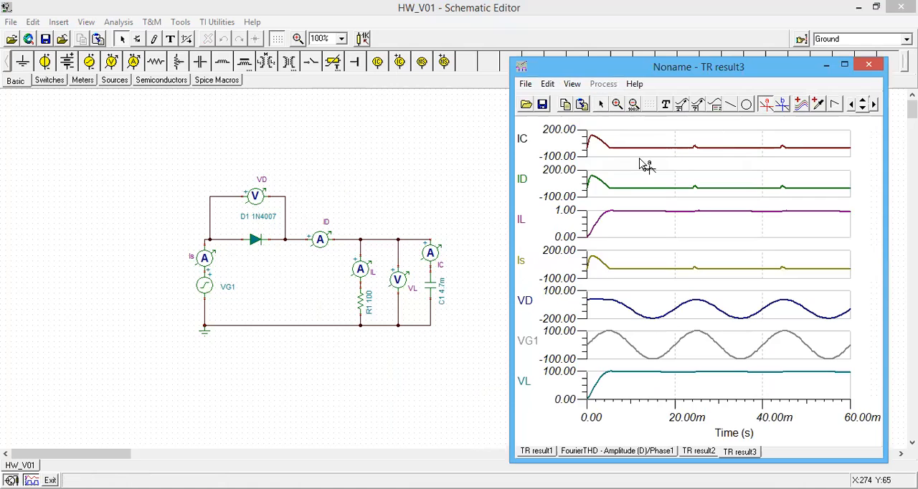
{"action": "left_click", "coordinate": [601, 185]}
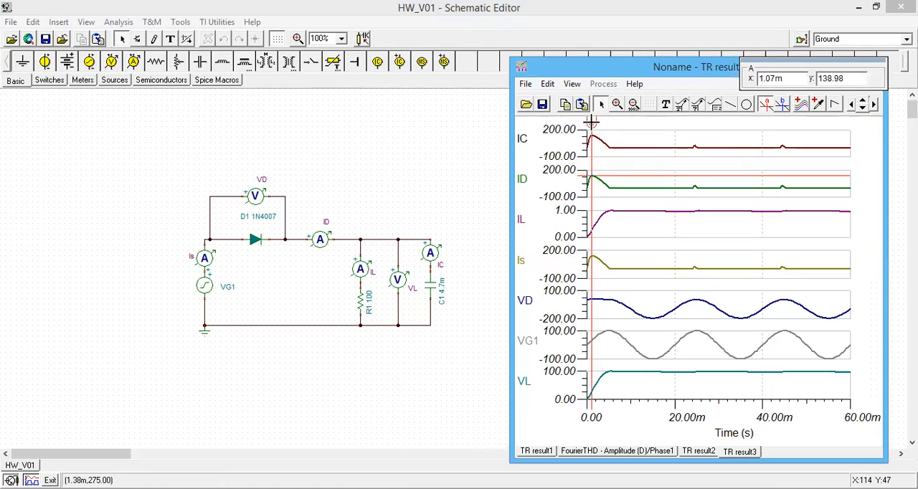
{"action": "left_click_drag", "start_coordinate": [589, 123], "coordinate": [591, 123]}
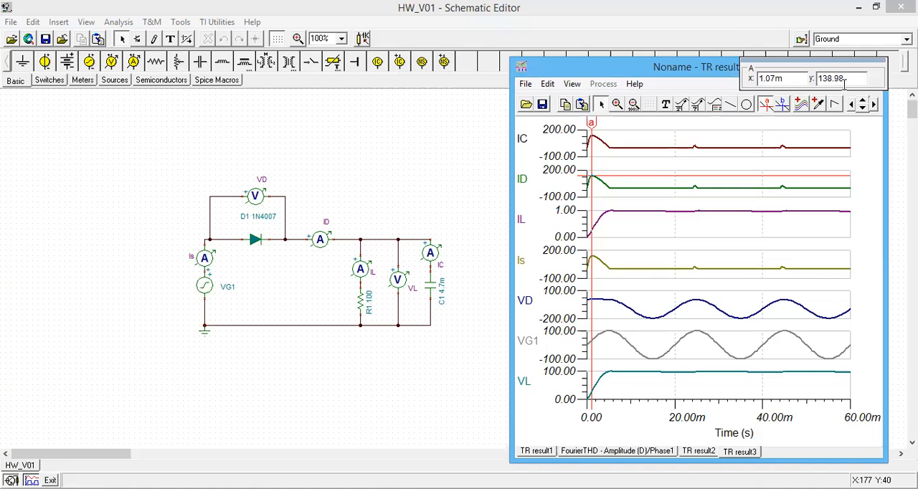
{"action": "mouse_move", "coordinate": [592, 123]}
{"action": "left_mouse_down"}
{"action": "mouse_move", "coordinate": [617, 144]}
{"action": "mouse_move", "coordinate": [781, 149]}
{"action": "mouse_move", "coordinate": [591, 135]}
{"action": "left_mouse_up"}
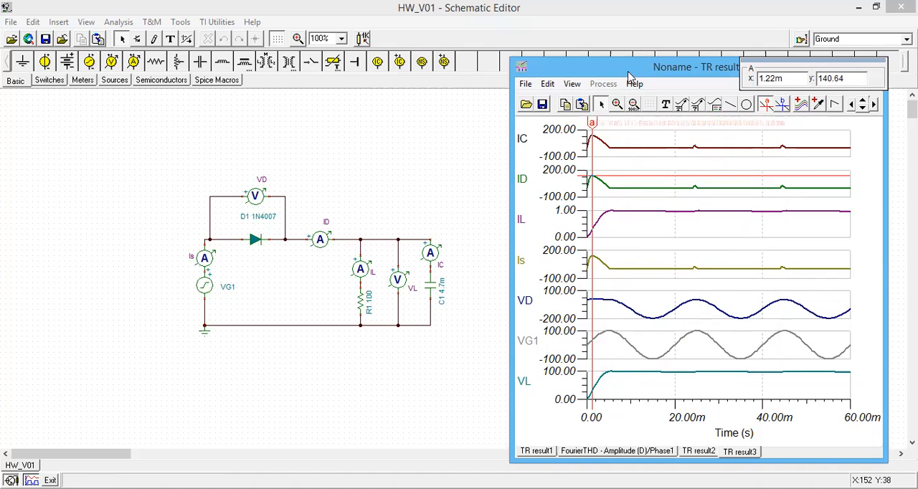
Read the diode voltage VD with cursor a at its first two negative peaks and near the crest between them, and clear the cursor
{"action": "left_click_drag", "start_coordinate": [667, 67], "coordinate": [628, 72]}
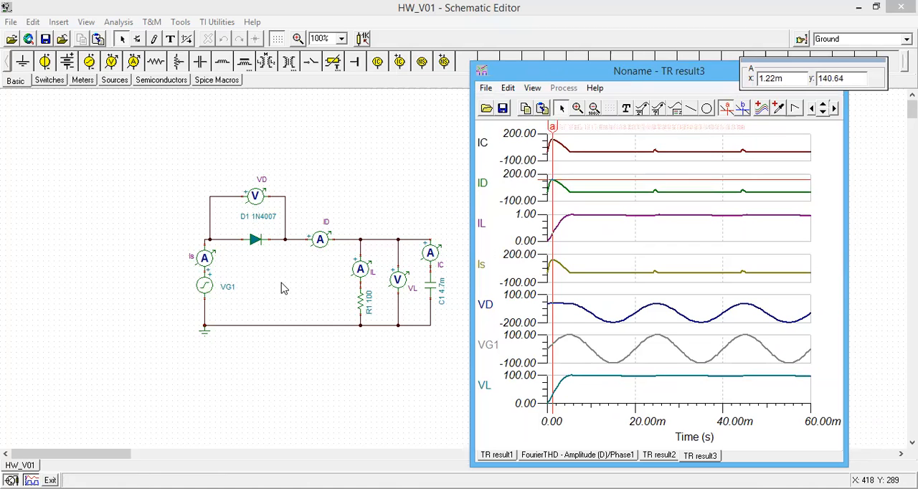
{"action": "left_click", "coordinate": [725, 112]}
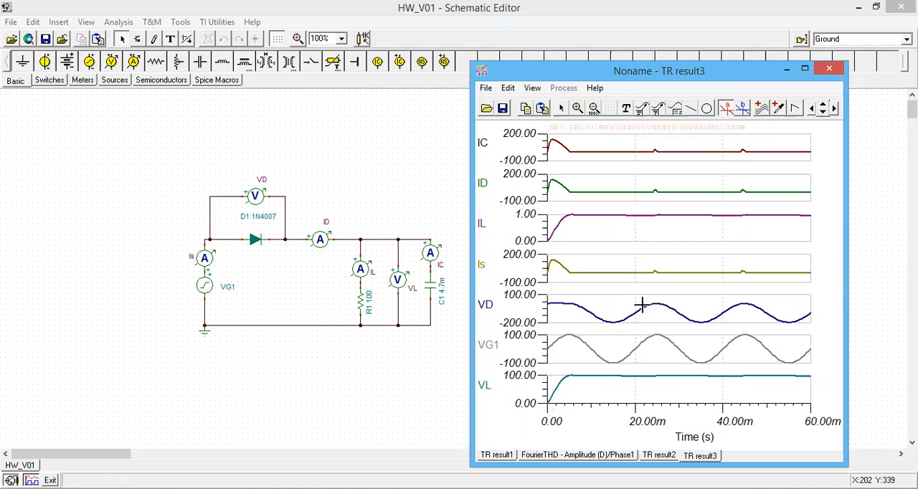
{"action": "left_click", "coordinate": [611, 321]}
{"action": "left_click", "coordinate": [614, 134]}
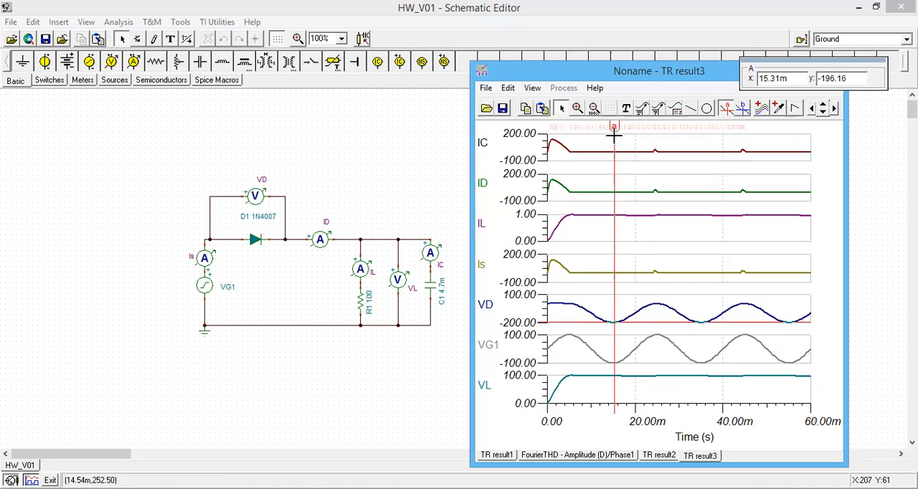
{"action": "left_click_drag", "start_coordinate": [614, 135], "coordinate": [649, 132]}
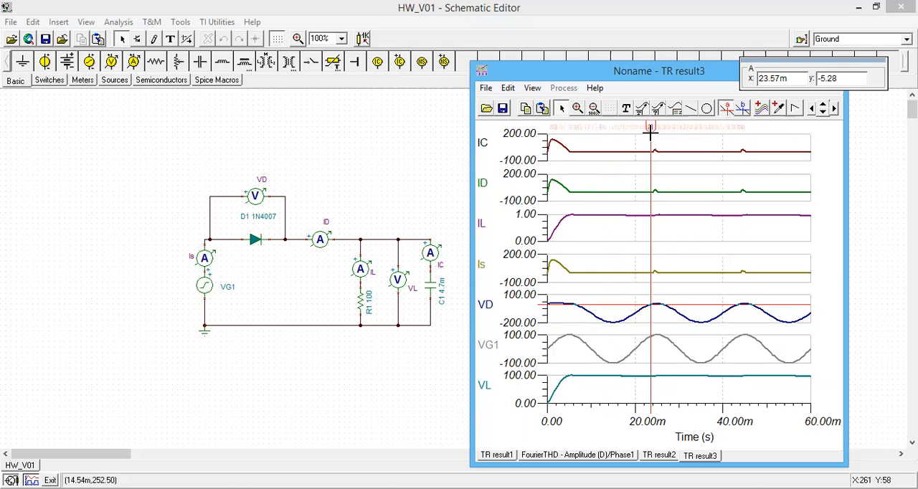
{"action": "left_click_drag", "start_coordinate": [650, 132], "coordinate": [700, 142]}
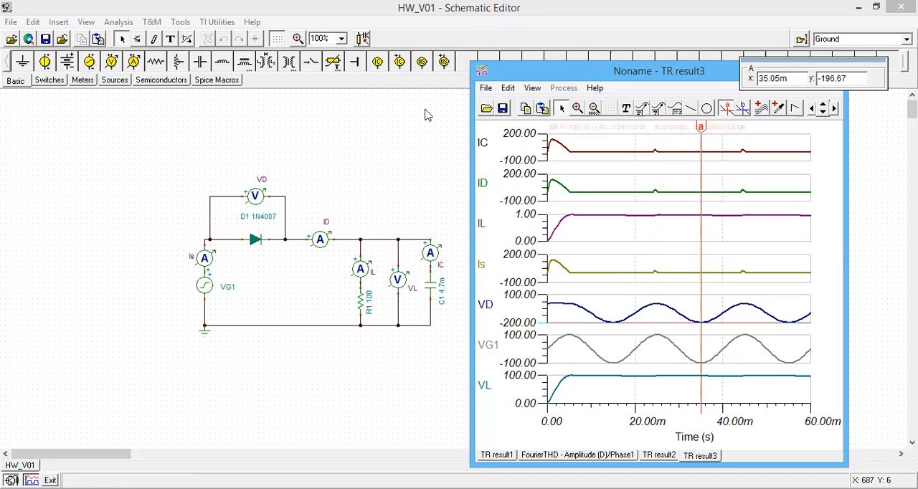
{"action": "left_click_drag", "start_coordinate": [658, 71], "coordinate": [496, 107]}
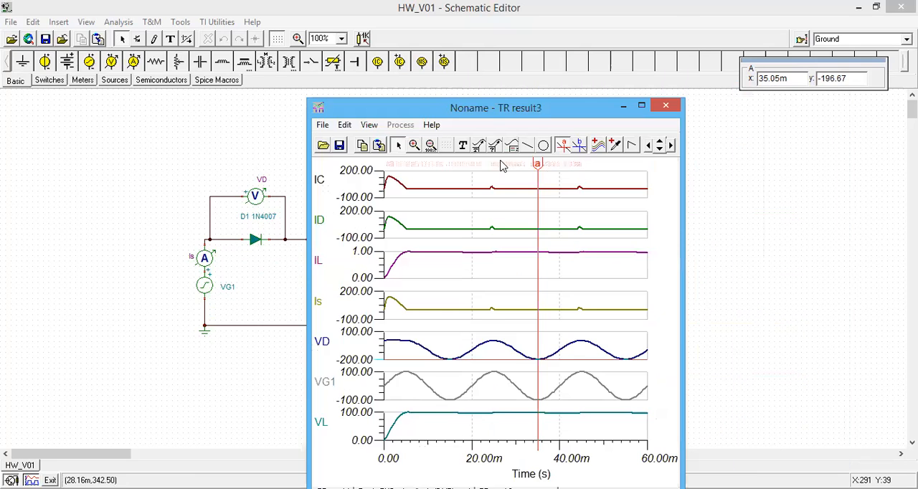
{"action": "left_click", "coordinate": [562, 147]}
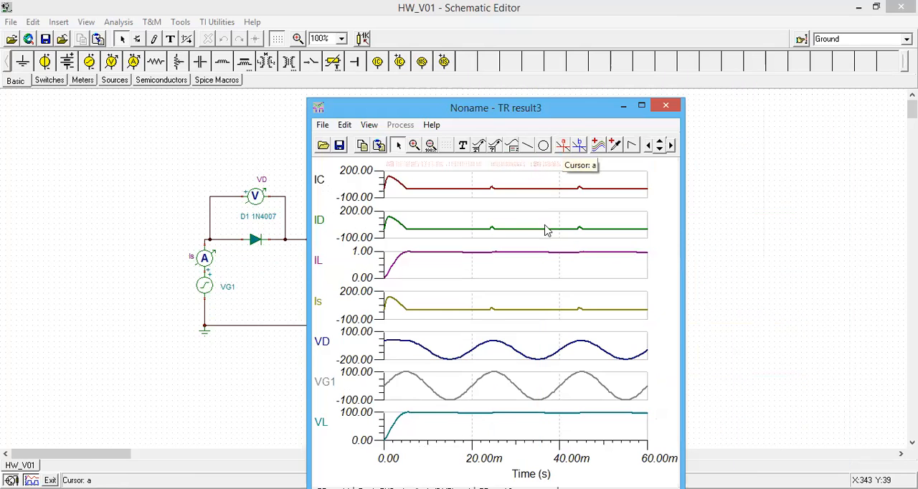
Calculate the Fourier series of the load voltage VL, draw its amplitude and phase spectrum, and shift the diagram window off the circuit
{"action": "left_click", "coordinate": [567, 144]}
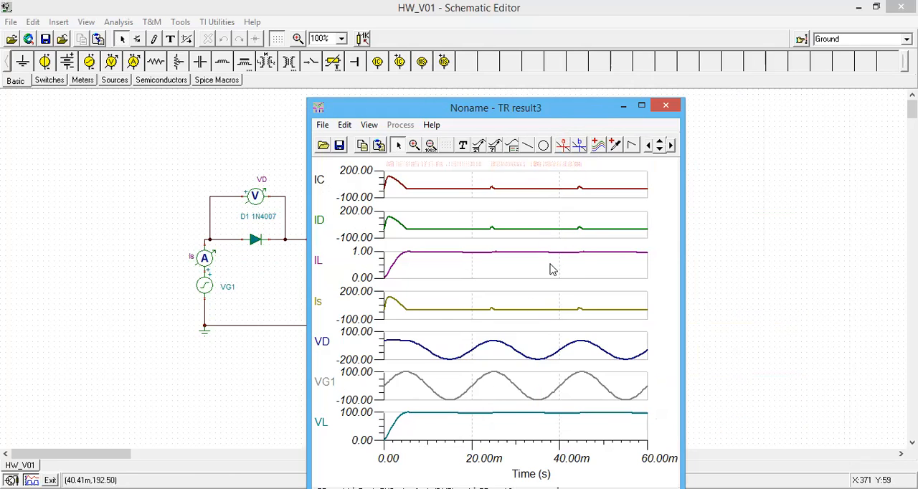
{"action": "left_click", "coordinate": [421, 412]}
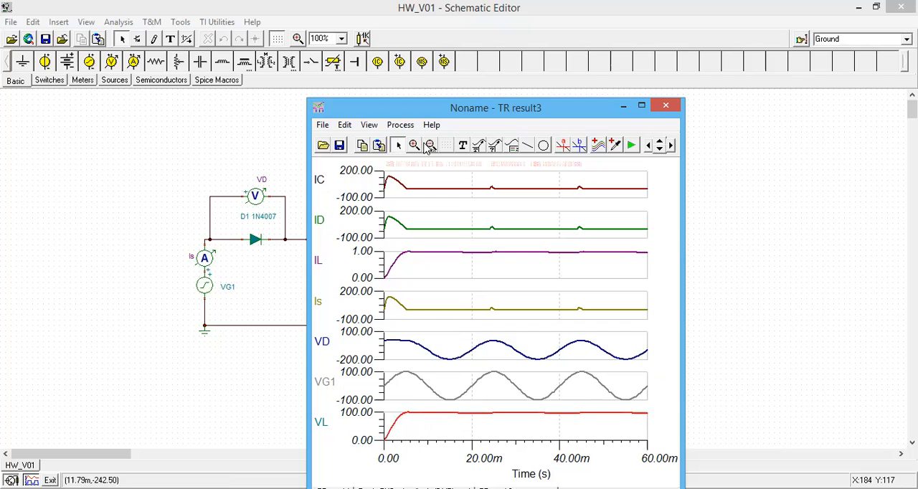
{"action": "left_click", "coordinate": [400, 128]}
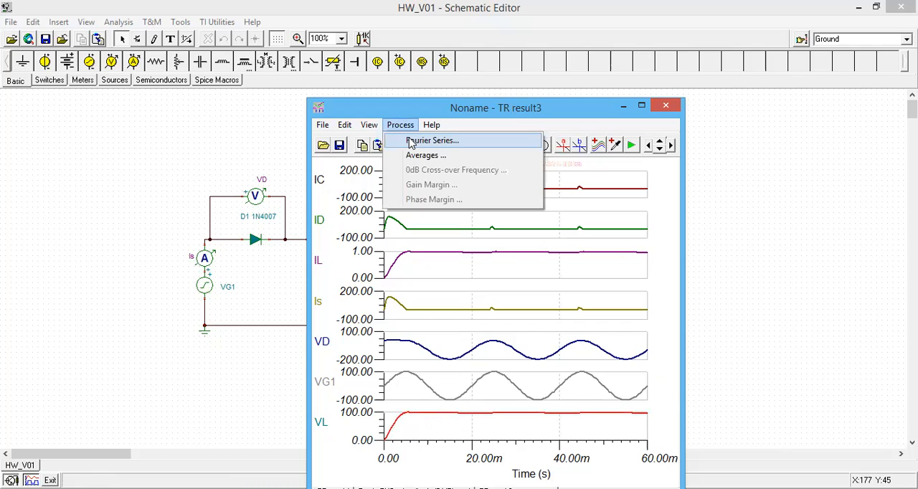
{"action": "left_click", "coordinate": [547, 236]}
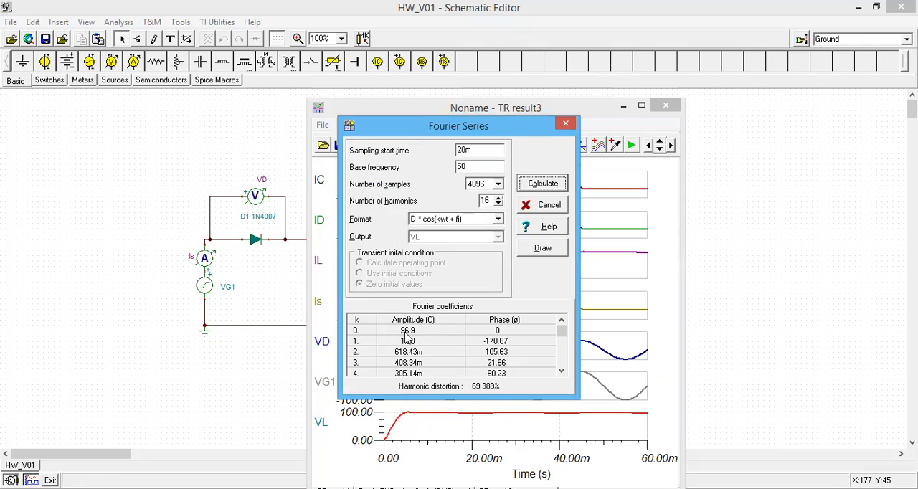
{"action": "left_click", "coordinate": [539, 250]}
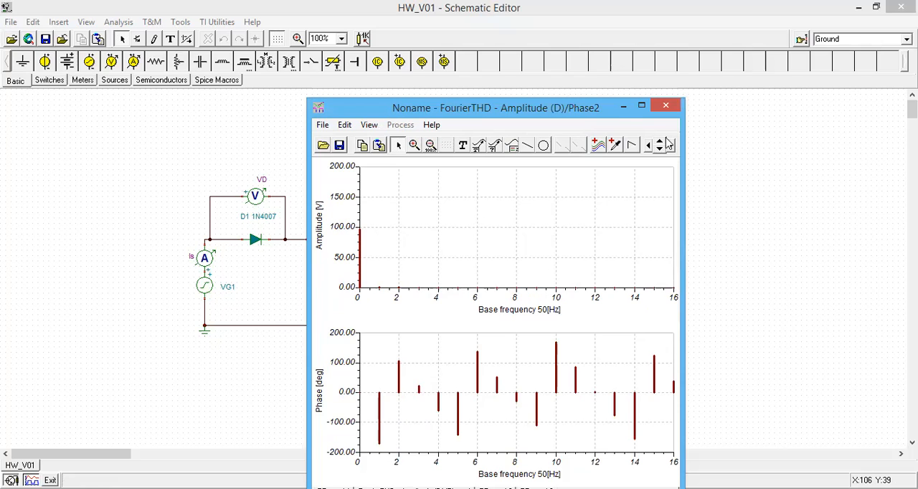
{"action": "left_click_drag", "start_coordinate": [531, 107], "coordinate": [844, 98]}
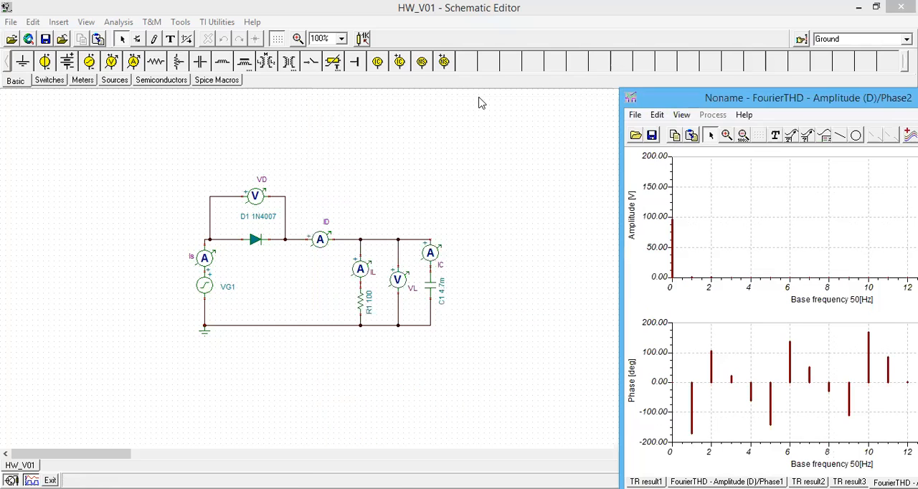
{"action": "left_click_drag", "start_coordinate": [750, 99], "coordinate": [525, 99]}
{"action": "left_click", "coordinate": [752, 98]}
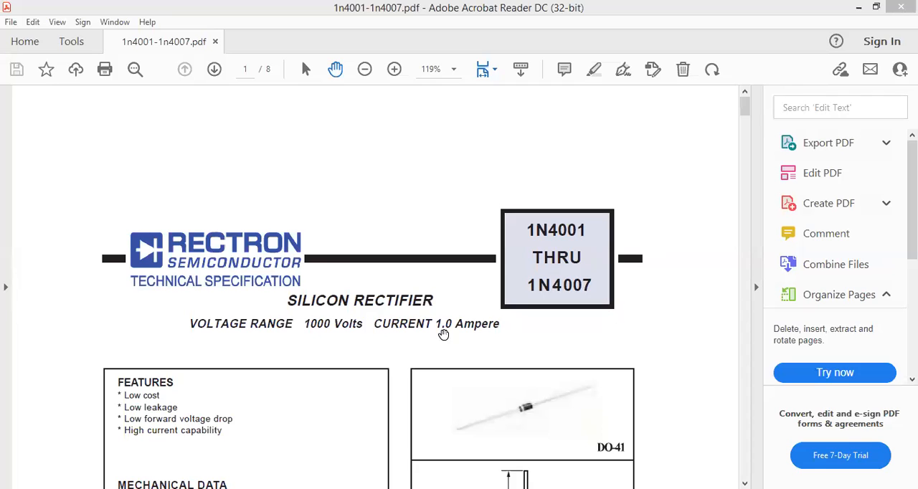
Switch to the 1N4001-1N4007 datasheet in Adobe Acrobat Reader and examine the maximum ratings, including reverse voltage and peak forward surge current
{"action": "scroll", "coordinate": [426, 346], "scroll_direction": "down", "scroll_amount": 3}
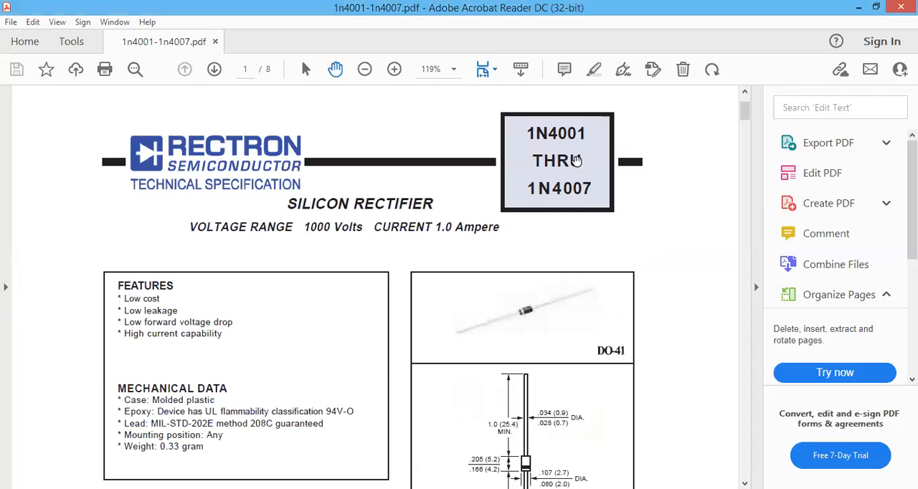
{"action": "scroll", "coordinate": [588, 262], "scroll_direction": "down", "scroll_amount": 10}
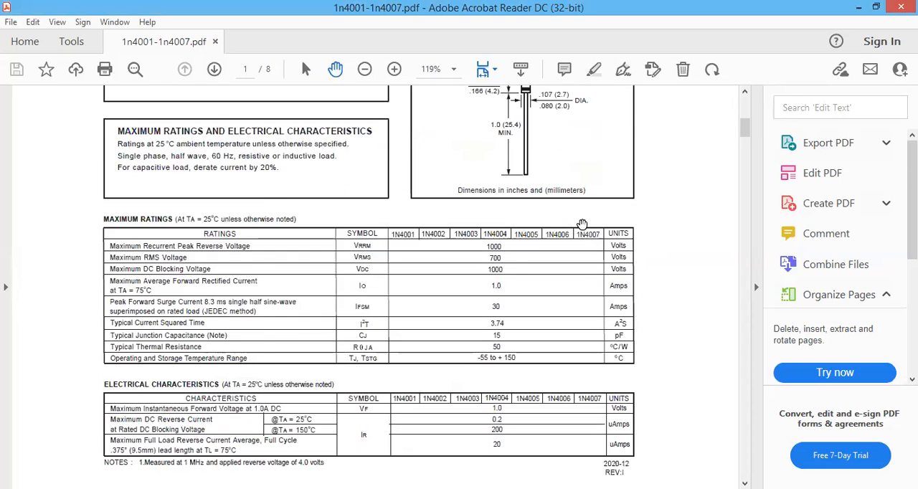
{"action": "scroll", "coordinate": [582, 227], "scroll_direction": "down", "scroll_amount": 3}
{"action": "scroll", "coordinate": [574, 337], "scroll_direction": "down", "scroll_amount": 1}
{"action": "scroll", "coordinate": [430, 229], "scroll_direction": "up", "scroll_amount": 1}
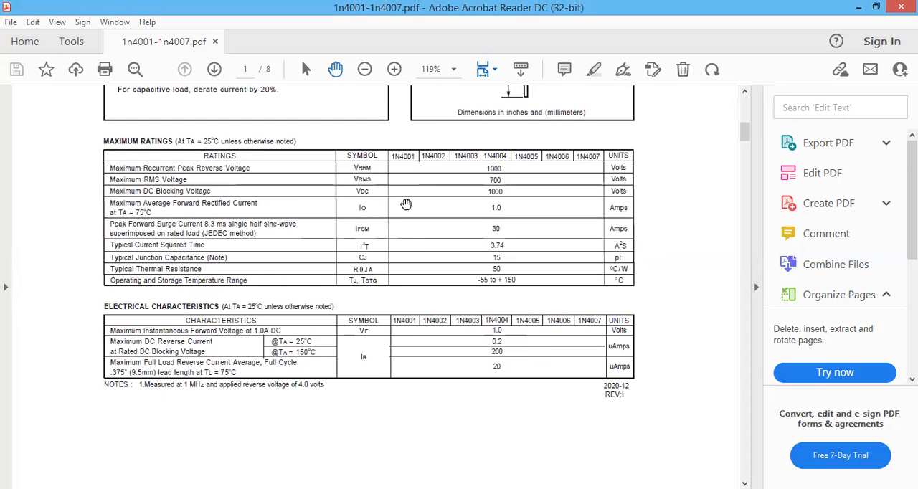
{"action": "scroll", "coordinate": [403, 287], "scroll_direction": "up", "scroll_amount": 4}
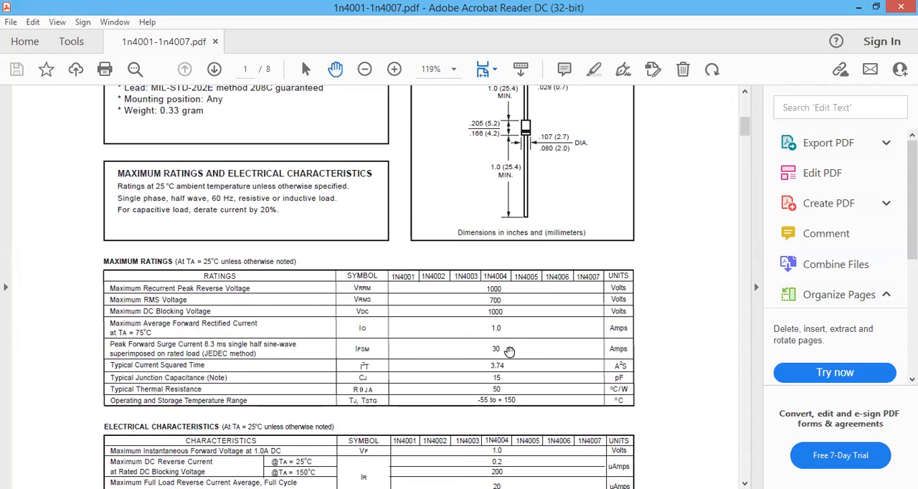
{"action": "scroll", "coordinate": [486, 247], "scroll_direction": "up", "scroll_amount": 1}
{"action": "scroll", "coordinate": [478, 200], "scroll_direction": "down", "scroll_amount": 1}
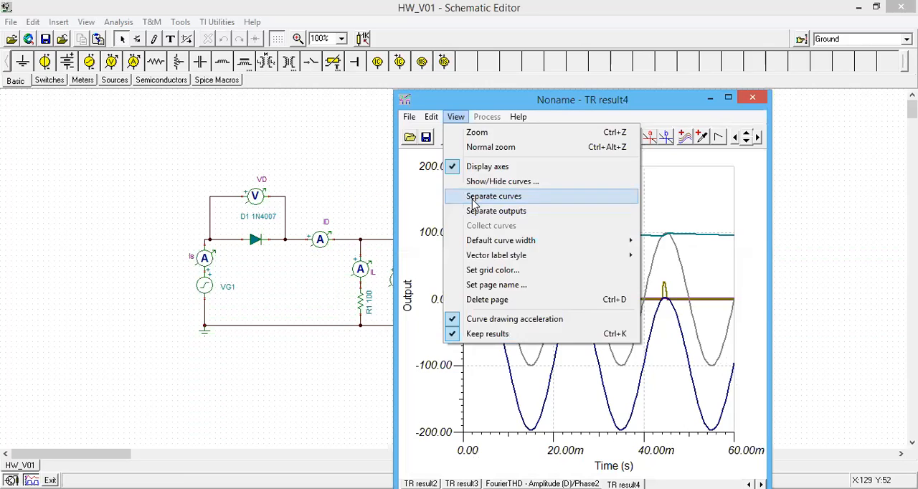
Back in the schematic editor, rerun the 0 to 60m transient analysis with separated curves and measure the initial ID surge peak using cursor a
{"action": "left_click", "coordinate": [495, 194]}
{"action": "left_click", "coordinate": [647, 140]}
{"action": "left_click", "coordinate": [475, 208]}
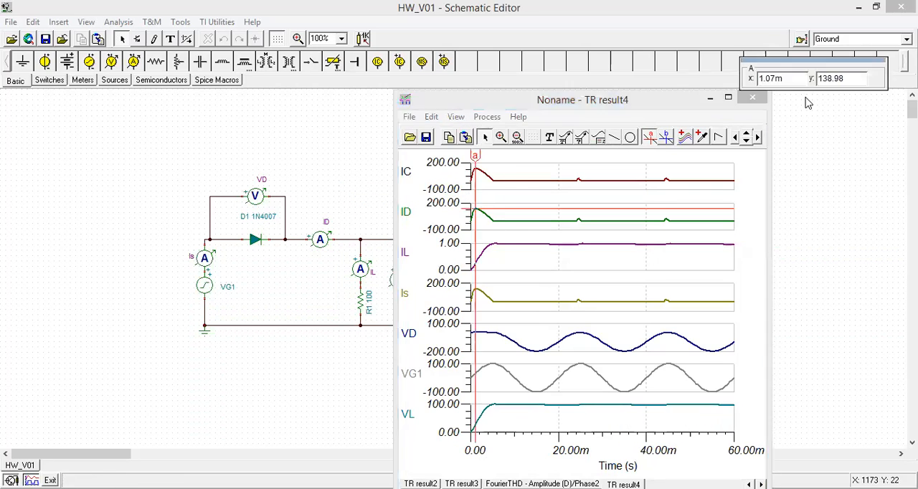
{"action": "left_click_drag", "start_coordinate": [475, 153], "coordinate": [474, 153]}
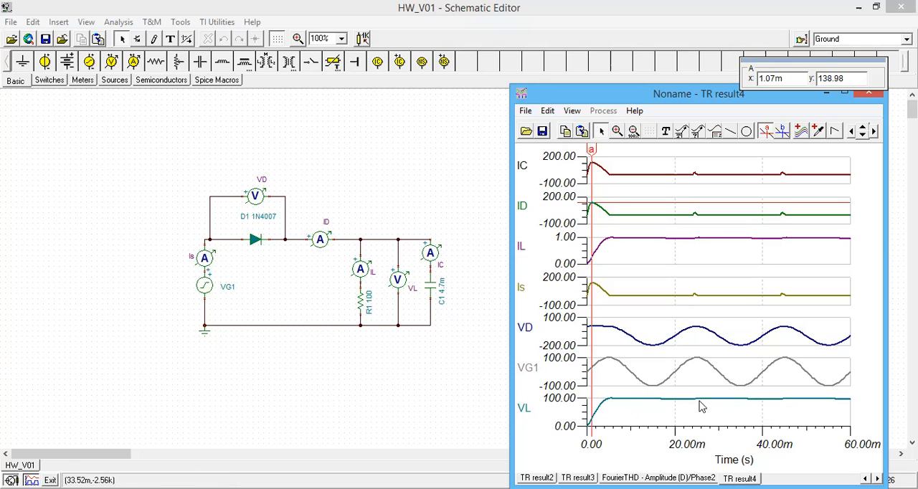
Set the capacitance of capacitor C1 to 1m F
{"action": "double_click", "coordinate": [433, 295]}
{"action": "left_click", "coordinate": [488, 221]}
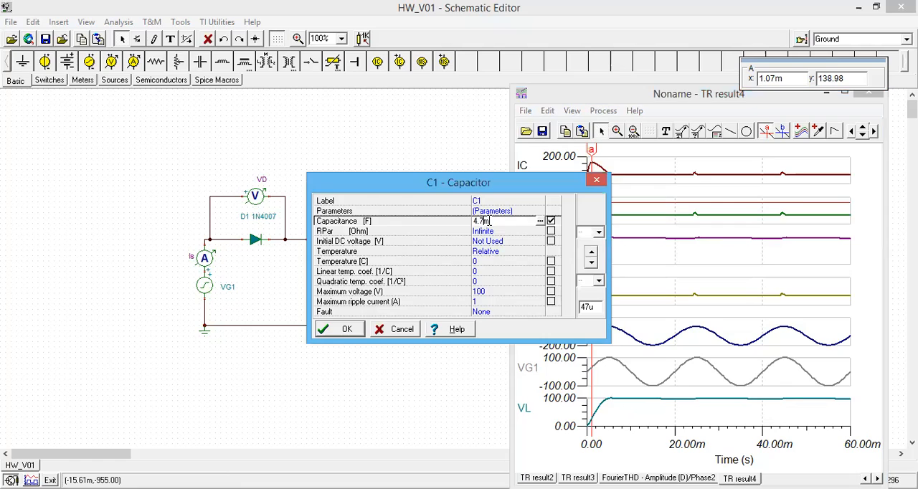
{"action": "left_click", "coordinate": [338, 329]}
Rerun the transient analysis with the 1m F capacitor and split the resulting curves into individual plots
{"action": "left_click", "coordinate": [118, 22]}
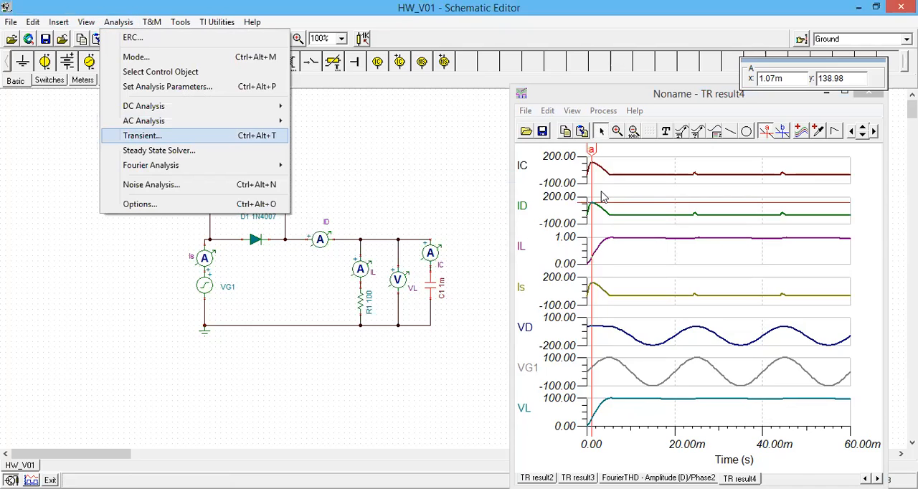
{"action": "left_click", "coordinate": [571, 110]}
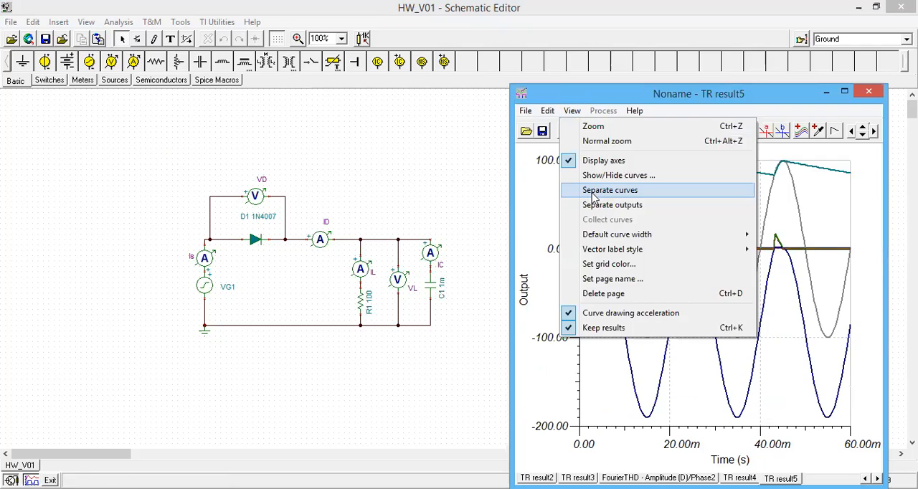
{"action": "left_click", "coordinate": [610, 189]}
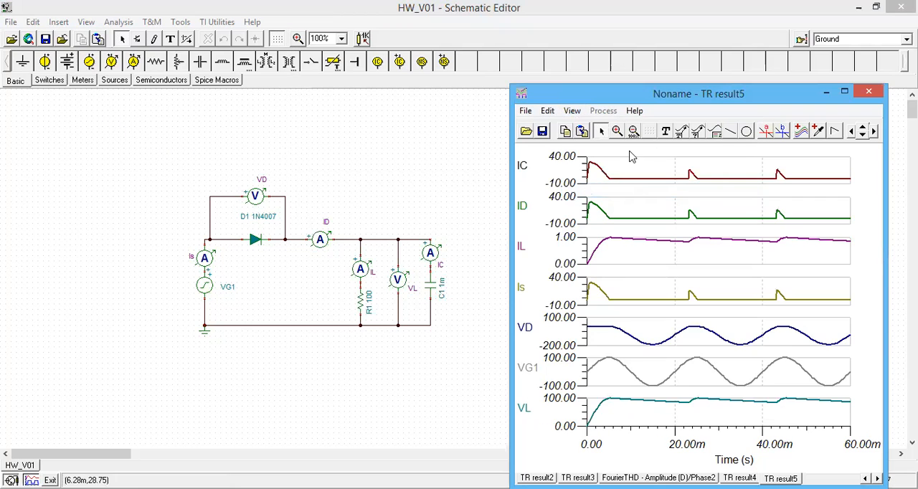
Measure the initial surge peak of the diode current ID in TR result5 with cursor a
{"action": "left_click", "coordinate": [767, 131]}
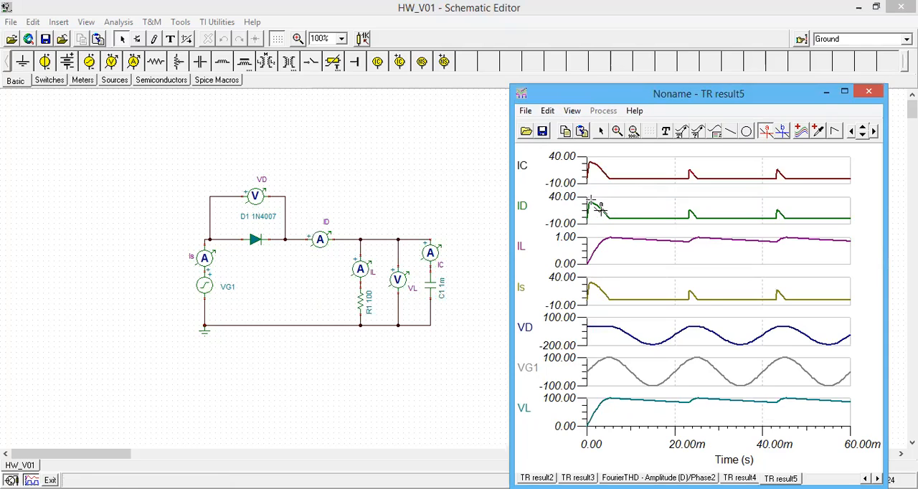
{"action": "left_click", "coordinate": [594, 206]}
{"action": "left_click_drag", "start_coordinate": [592, 151], "coordinate": [590, 151]}
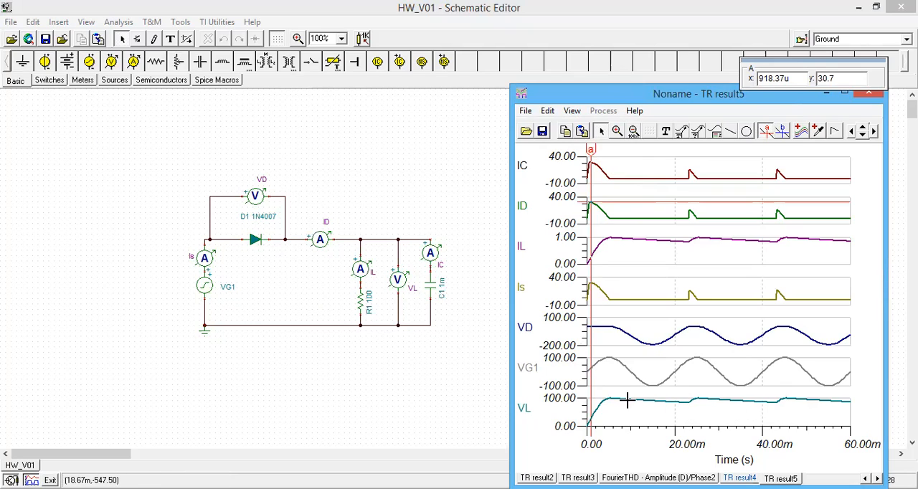
Return to TR result4 and read ID with cursor a at its second pulse and again at the initial surge peak
{"action": "left_click", "coordinate": [740, 478]}
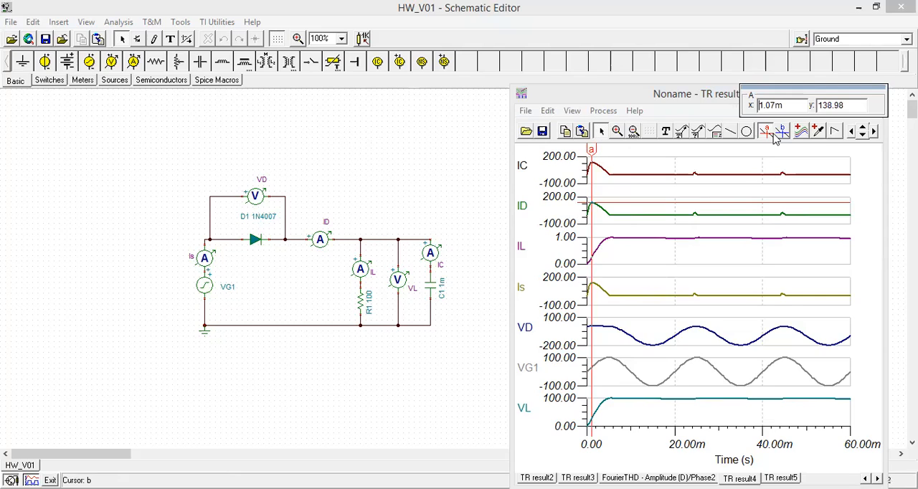
{"action": "left_click", "coordinate": [703, 211]}
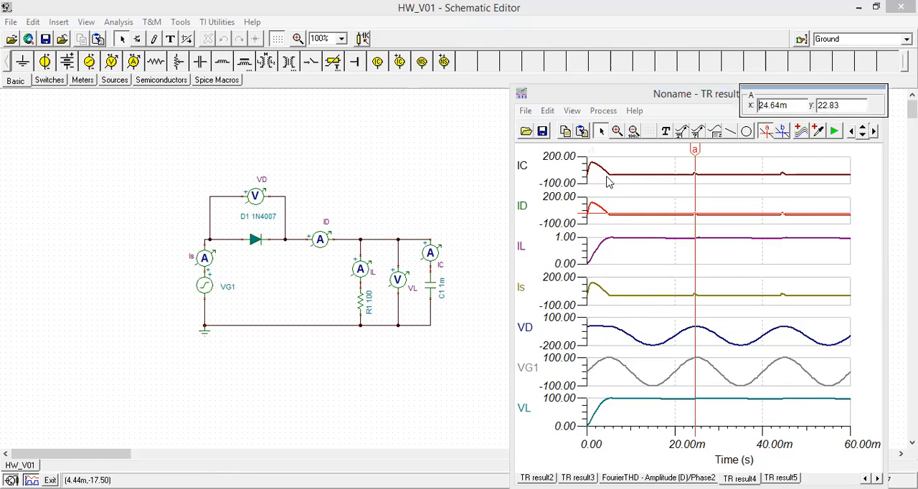
{"action": "left_click_drag", "start_coordinate": [696, 148], "coordinate": [591, 152]}
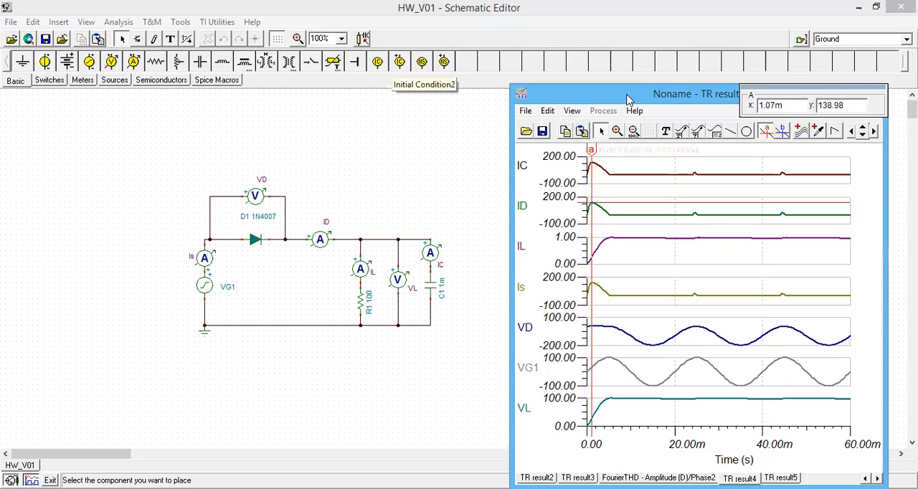
{"action": "left_click_drag", "start_coordinate": [481, 101], "coordinate": [479, 98]}
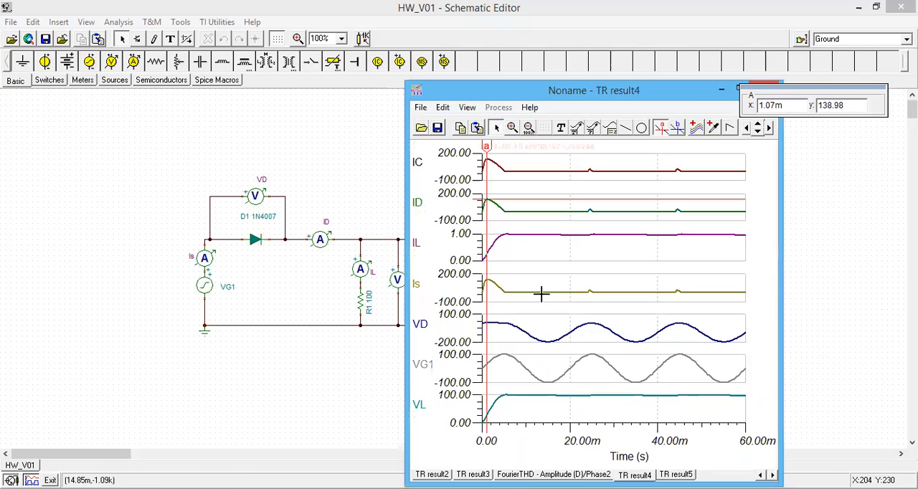
Clear cursor a from TR result4 and close the transient result window
{"action": "left_click", "coordinate": [556, 395]}
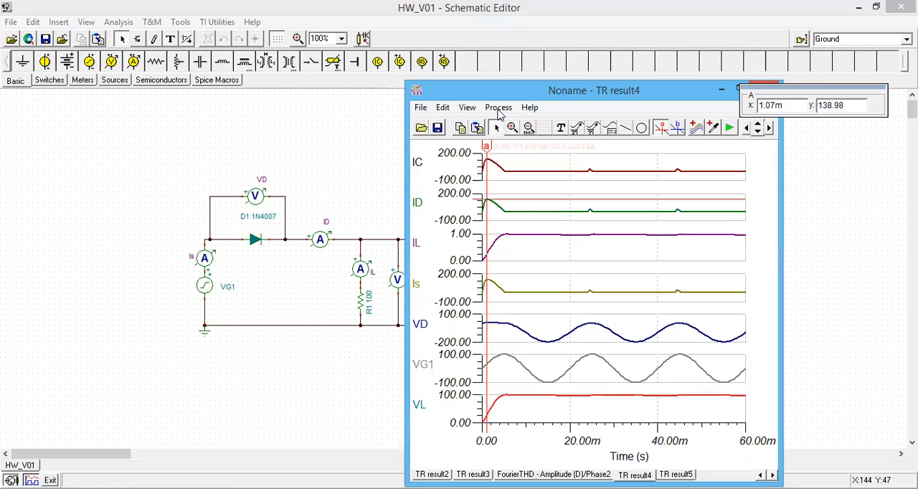
{"action": "left_click", "coordinate": [660, 126]}
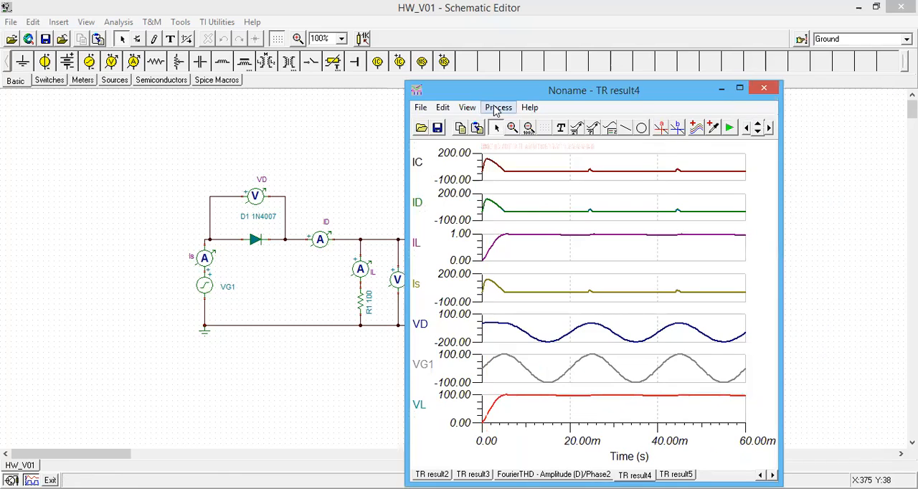
{"action": "left_click", "coordinate": [496, 108]}
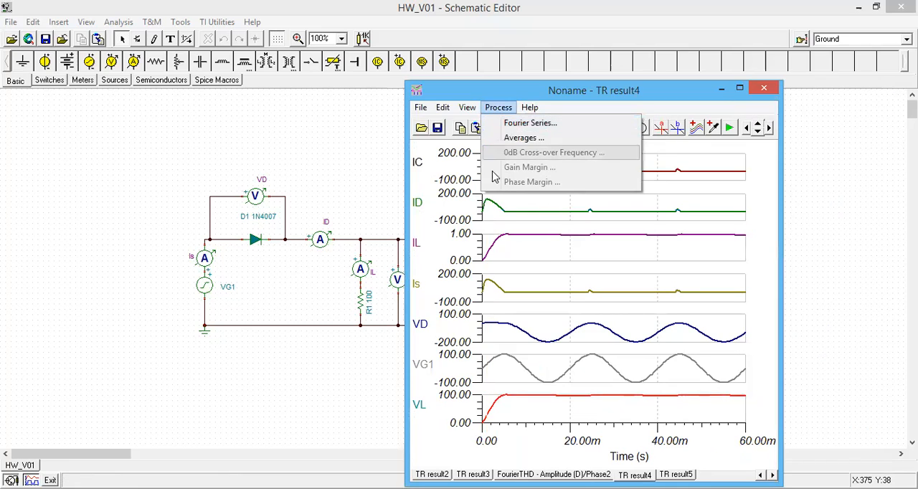
{"action": "left_click", "coordinate": [764, 90]}
{"action": "left_click", "coordinate": [765, 90]}
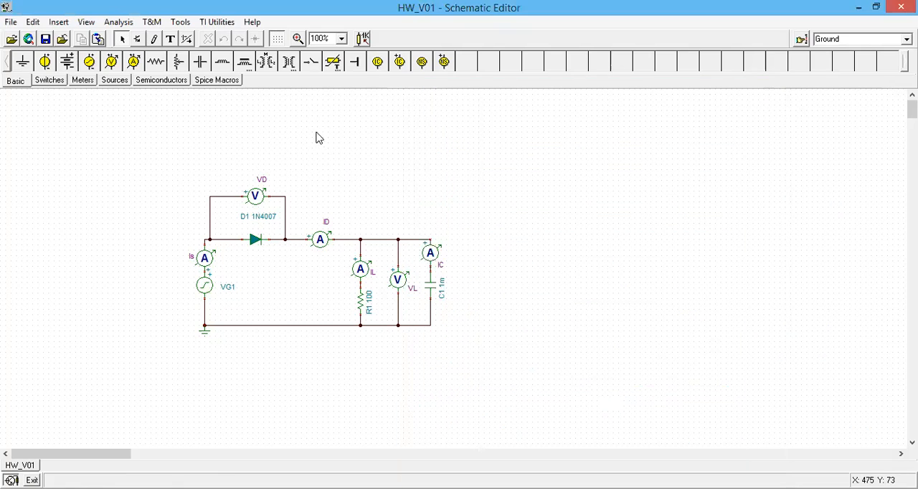